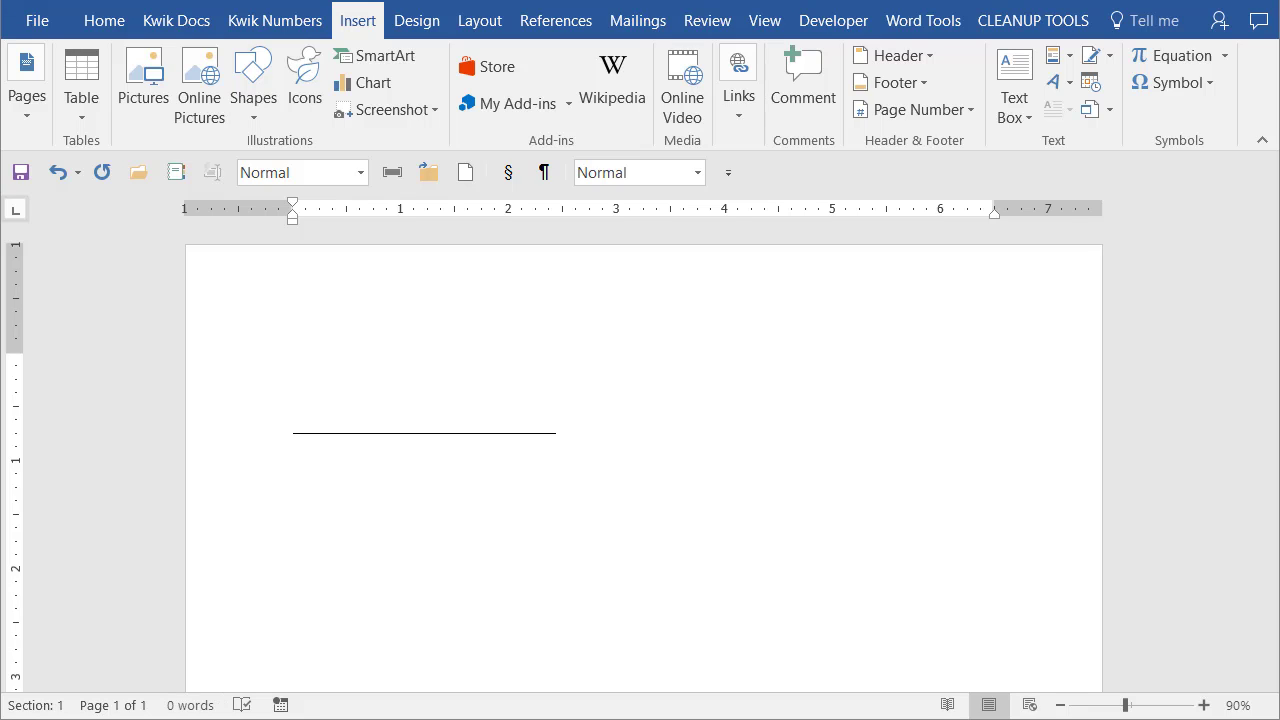
Switch from Word to the File Explorer window showing C:\Dropbox\SWT with MySig.png.
key(alt+Tab)
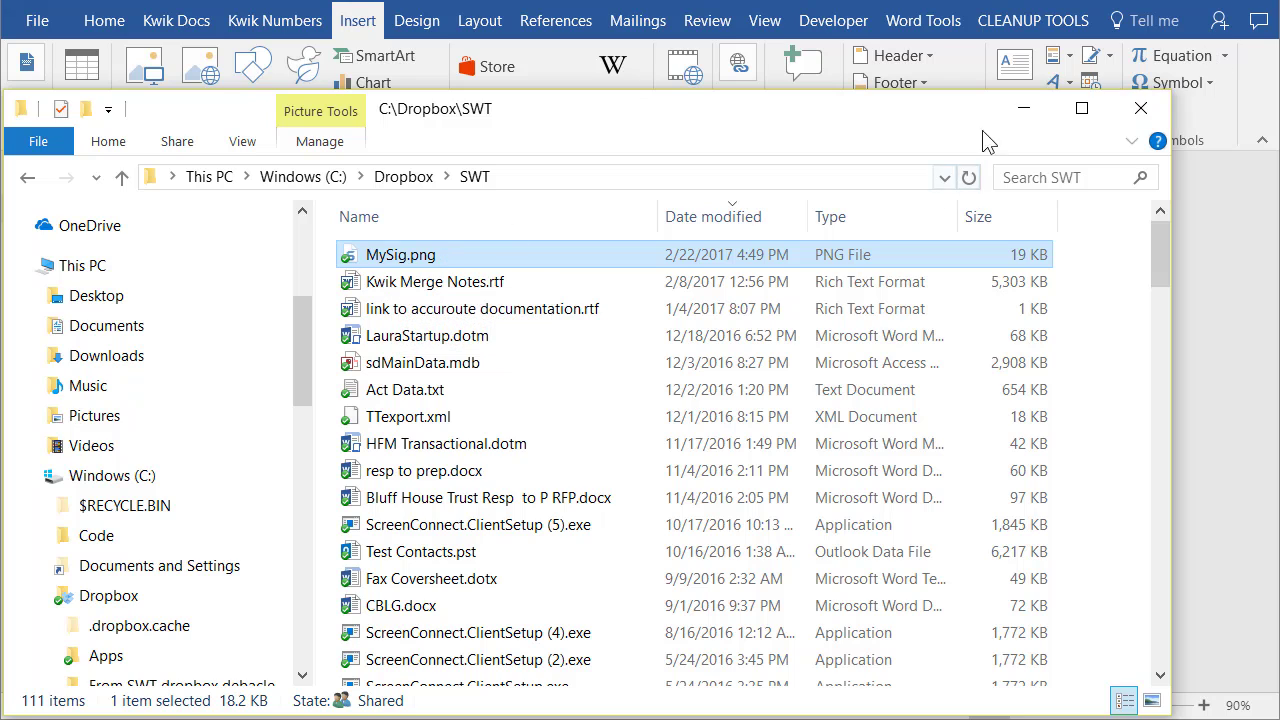
Minimize the SWT File Explorer window to return to the Word document.
click(1011, 113)
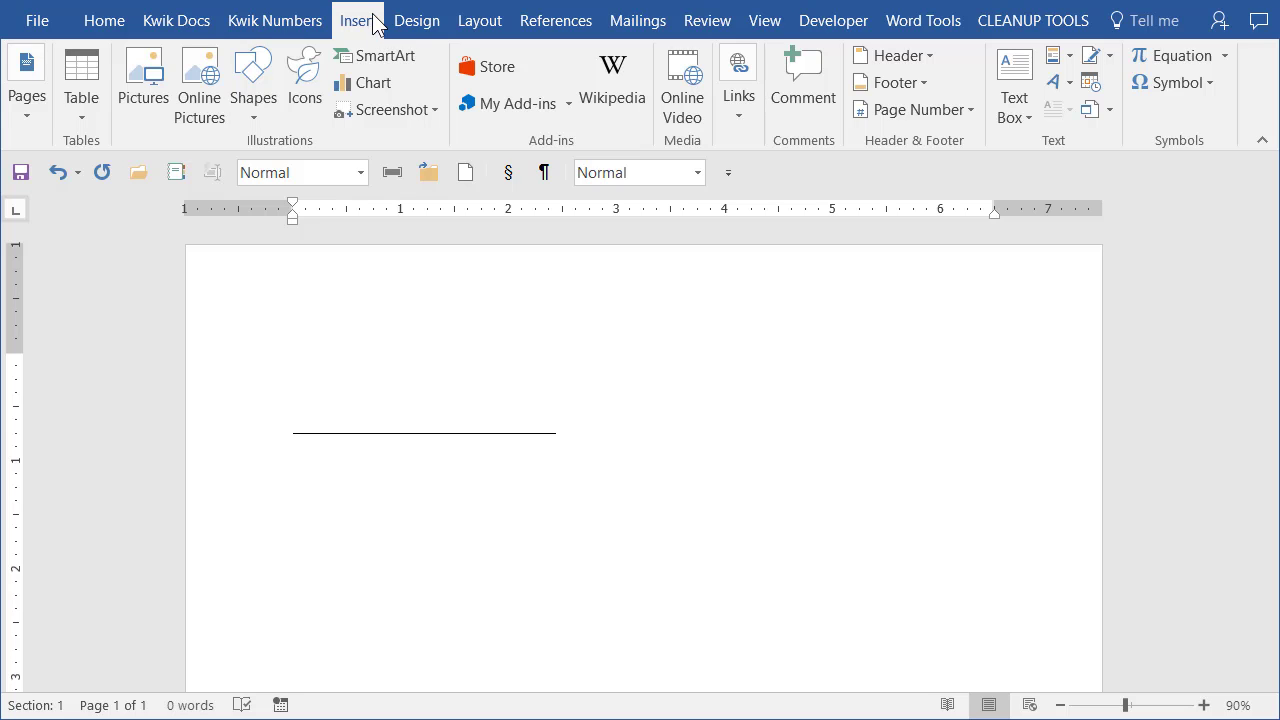
Insert MySig.png from C:\Dropbox\SWT as a picture above the horizontal signature line.
click(138, 66)
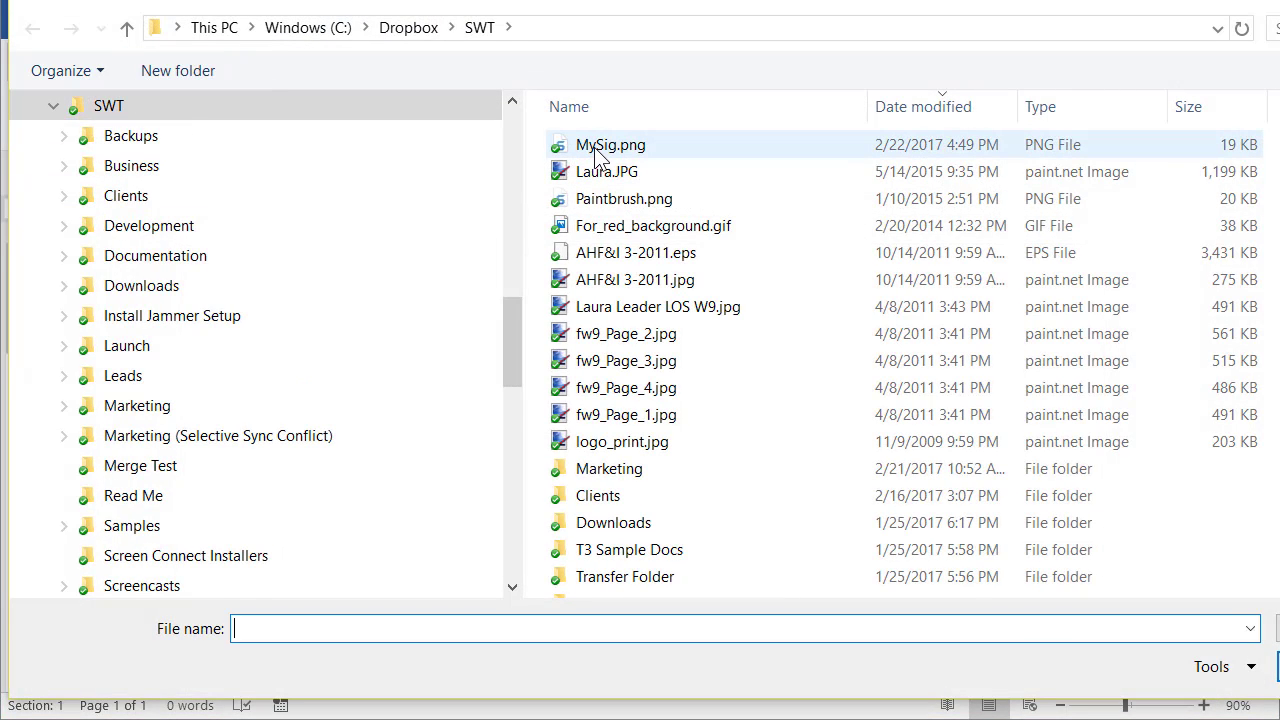
click(600, 146)
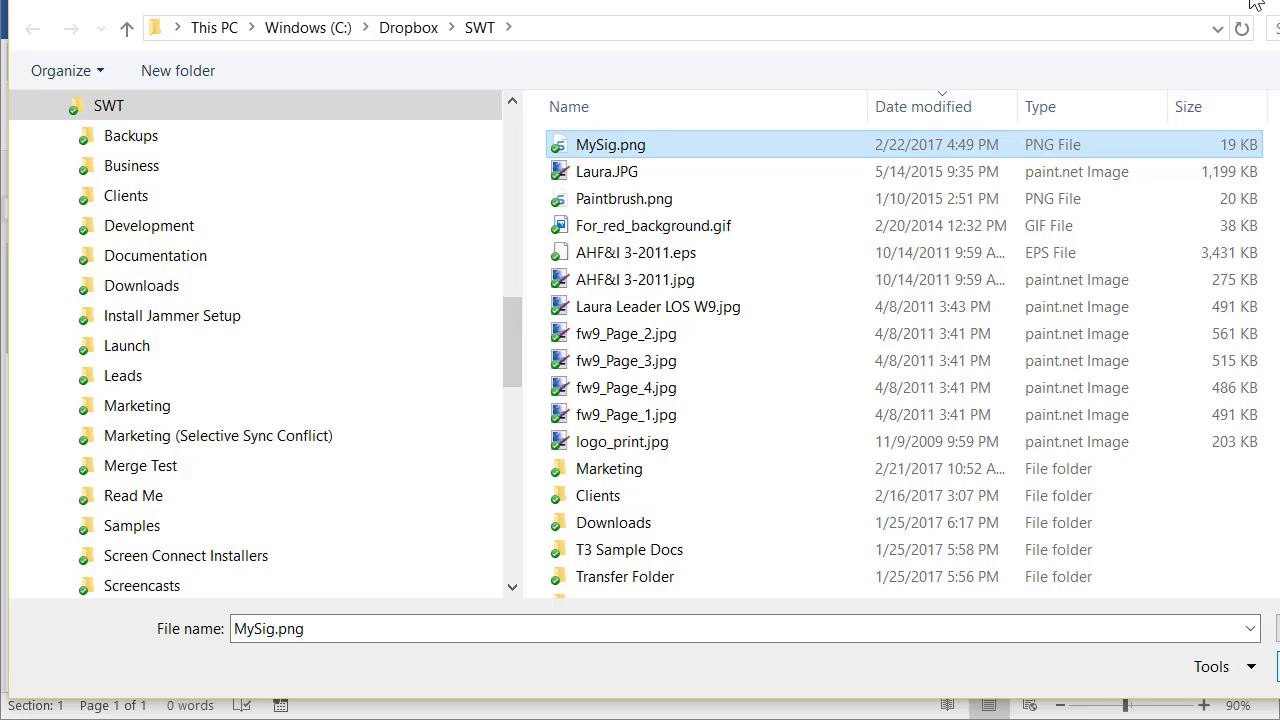
drag(500, 3, 457, 2)
drag(644, 5, 686, 8)
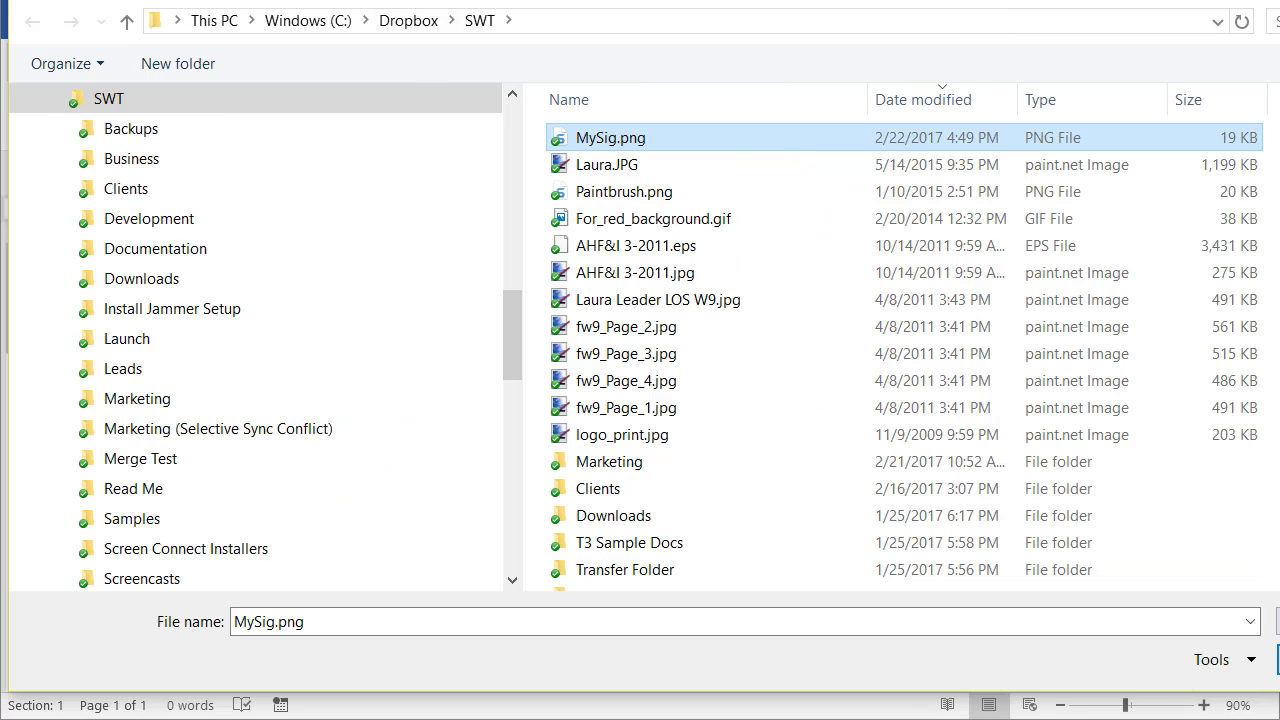
double_click(596, 136)
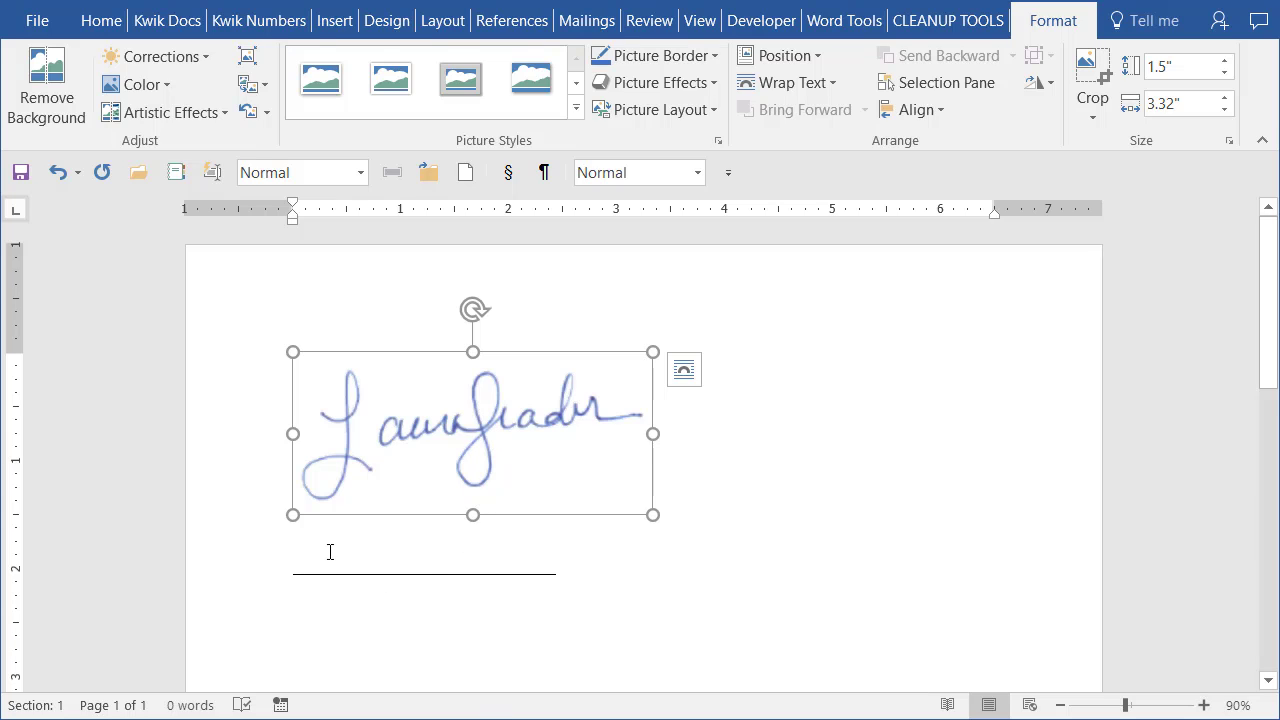
mouse_move(549, 389)
mouse_down()
mouse_move(609, 517)
mouse_move(641, 653)
mouse_move(599, 487)
mouse_up()
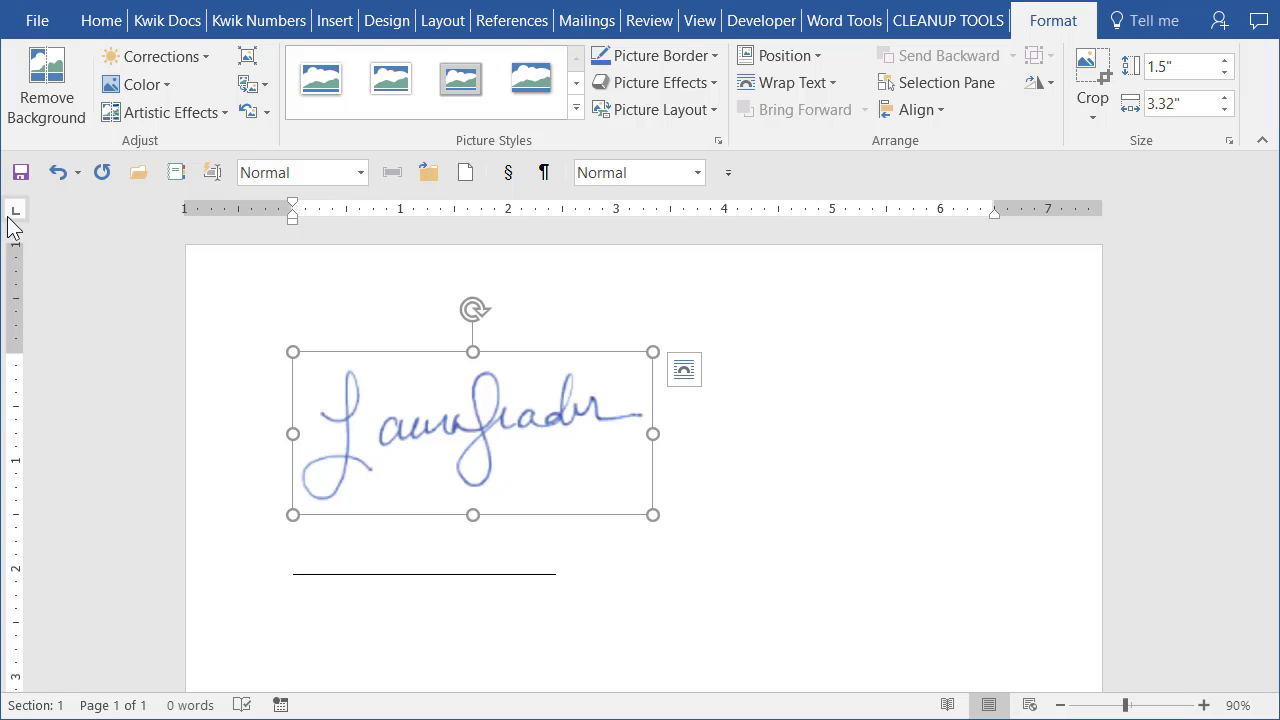
click(40, 288)
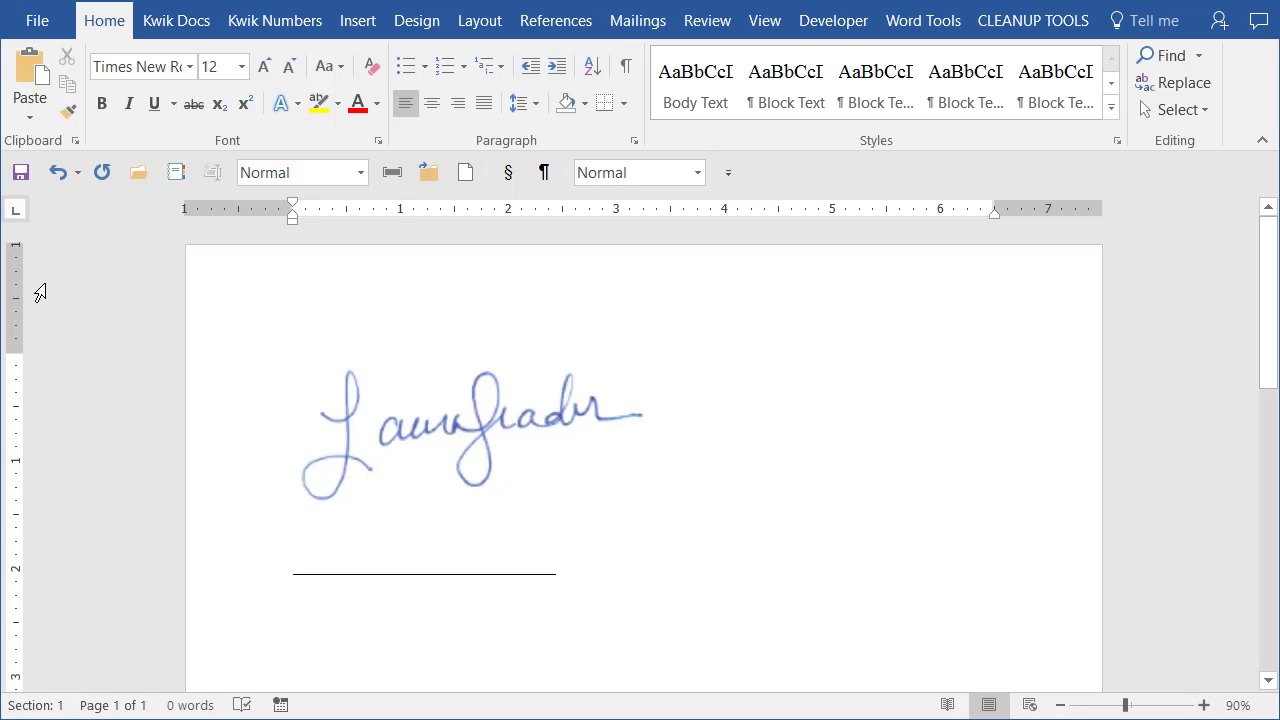
text(sadklfjksdjdsfkljklsdjfkldfsj)
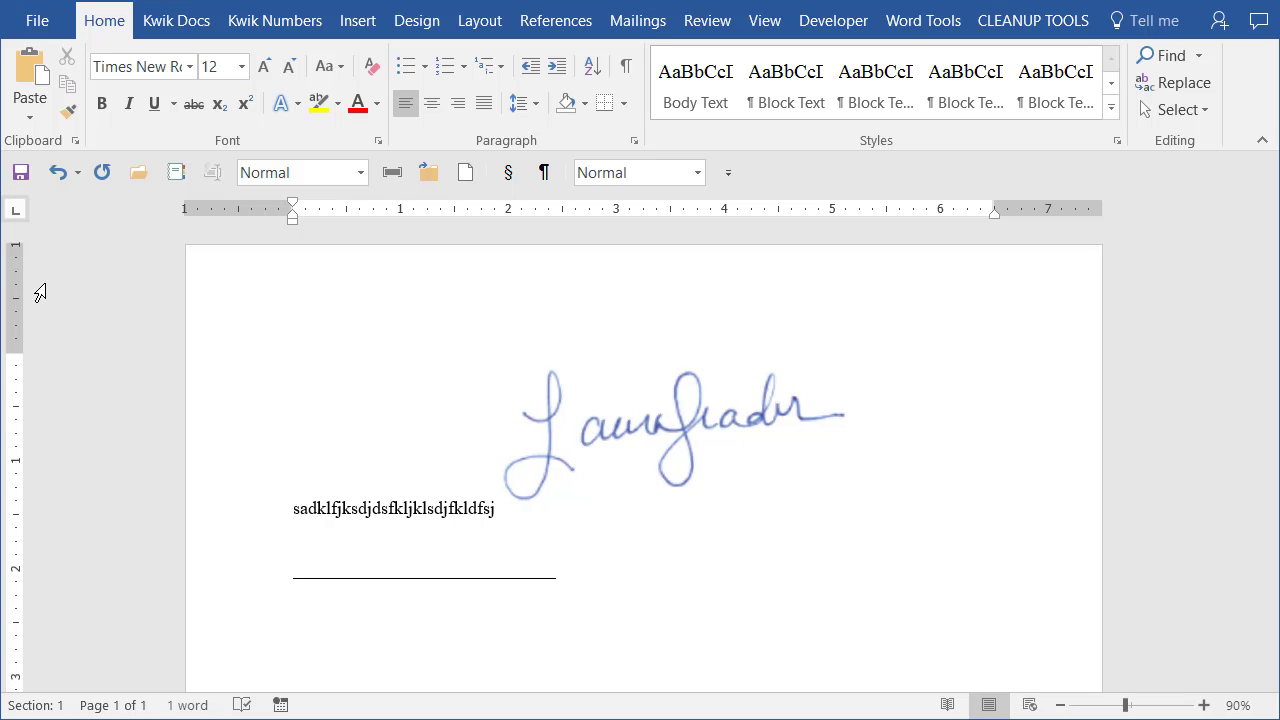
key(Return)
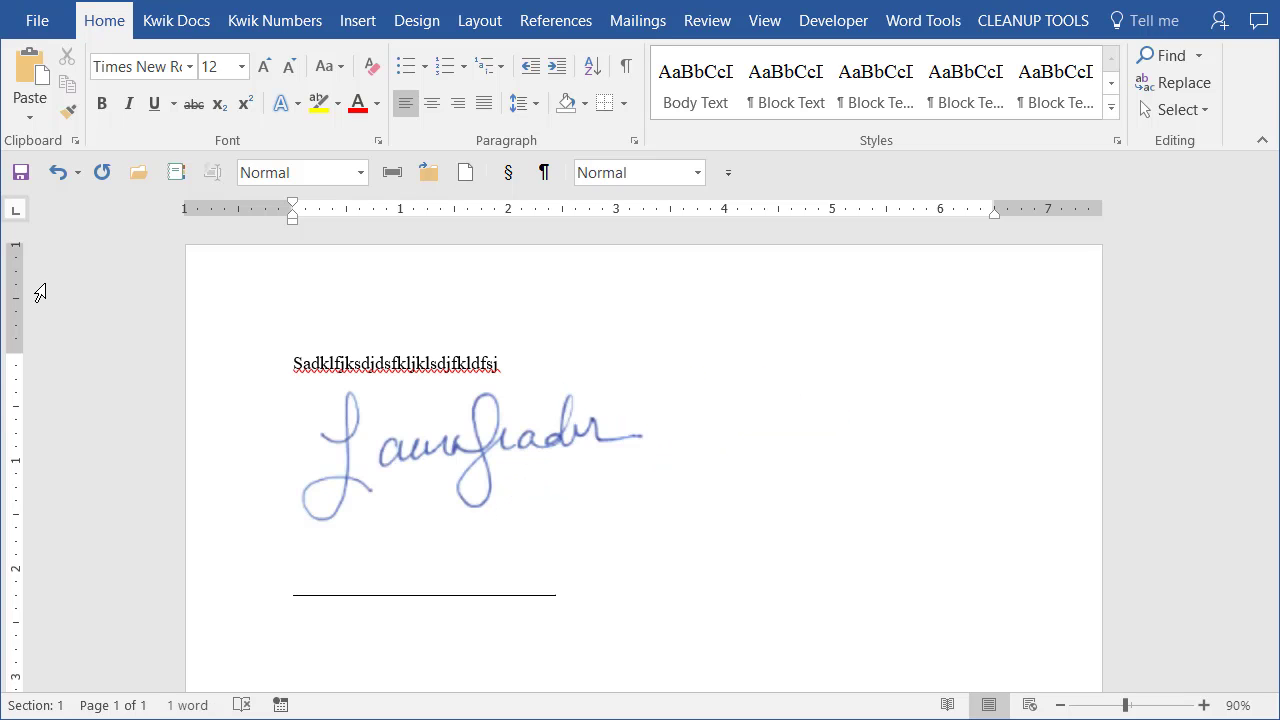
key(BackSpace)
key(BackSpace)
key(BackSpace)
key(BackSpace)
key(BackSpace)
key(BackSpace)
key(BackSpace)
key(BackSpace)
key(BackSpace)
key(BackSpace)
key(BackSpace)
key(BackSpace)
key(BackSpace)
key(BackSpace)
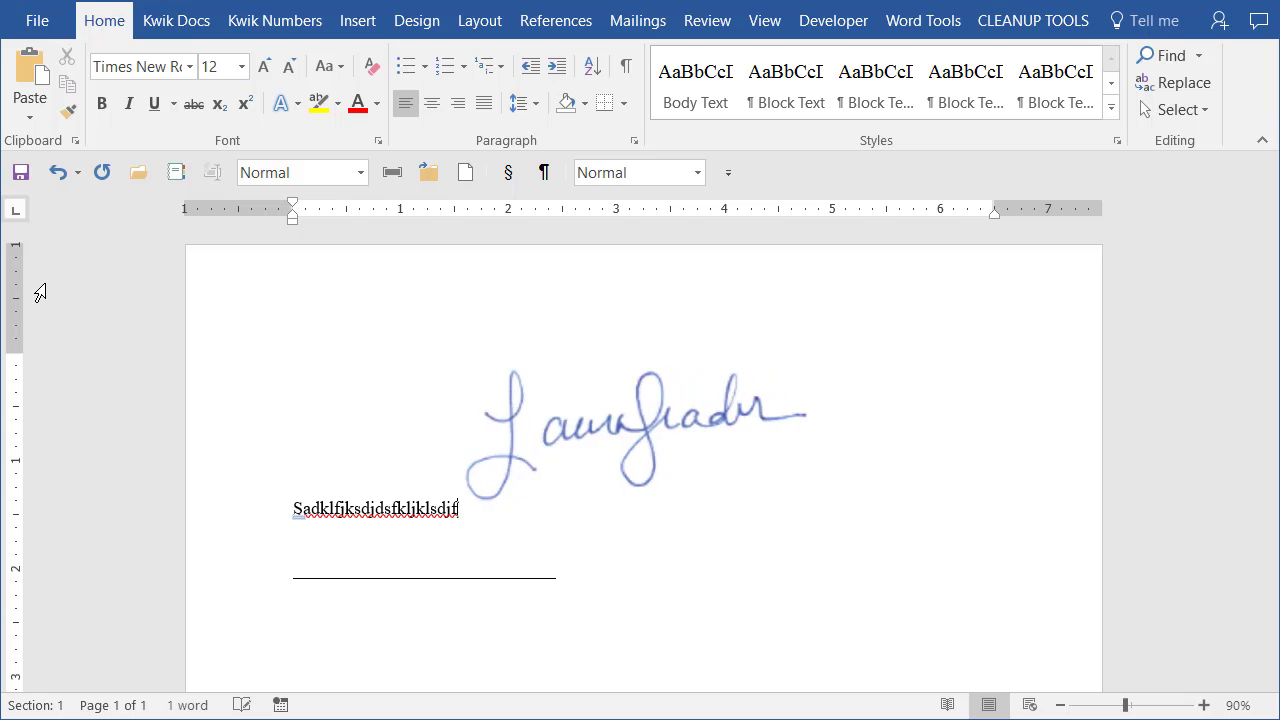
key(BackSpace)
key(BackSpace)
key(BackSpace)
key(BackSpace)
key(BackSpace)
key(BackSpace)
key(BackSpace)
key(BackSpace)
key(BackSpace)
key(BackSpace)
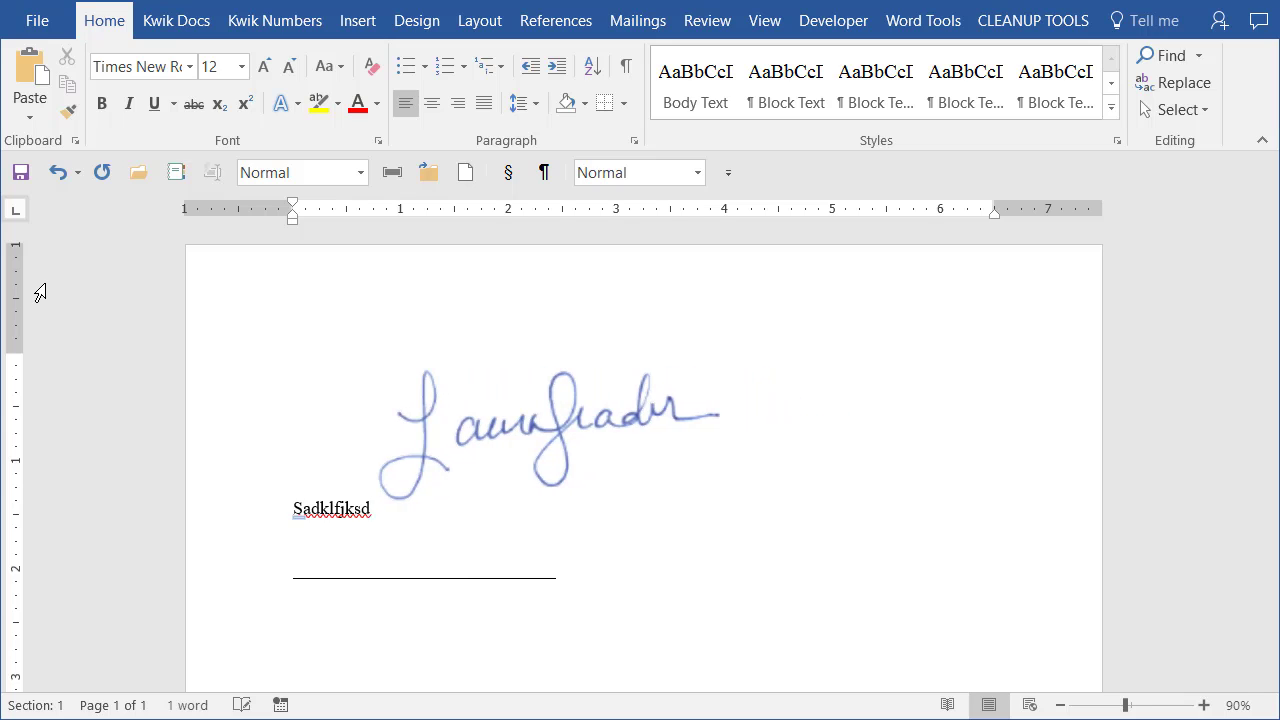
key(BackSpace)
key(BackSpace)
key(BackSpace)
key(BackSpace)
key(BackSpace)
key(BackSpace)
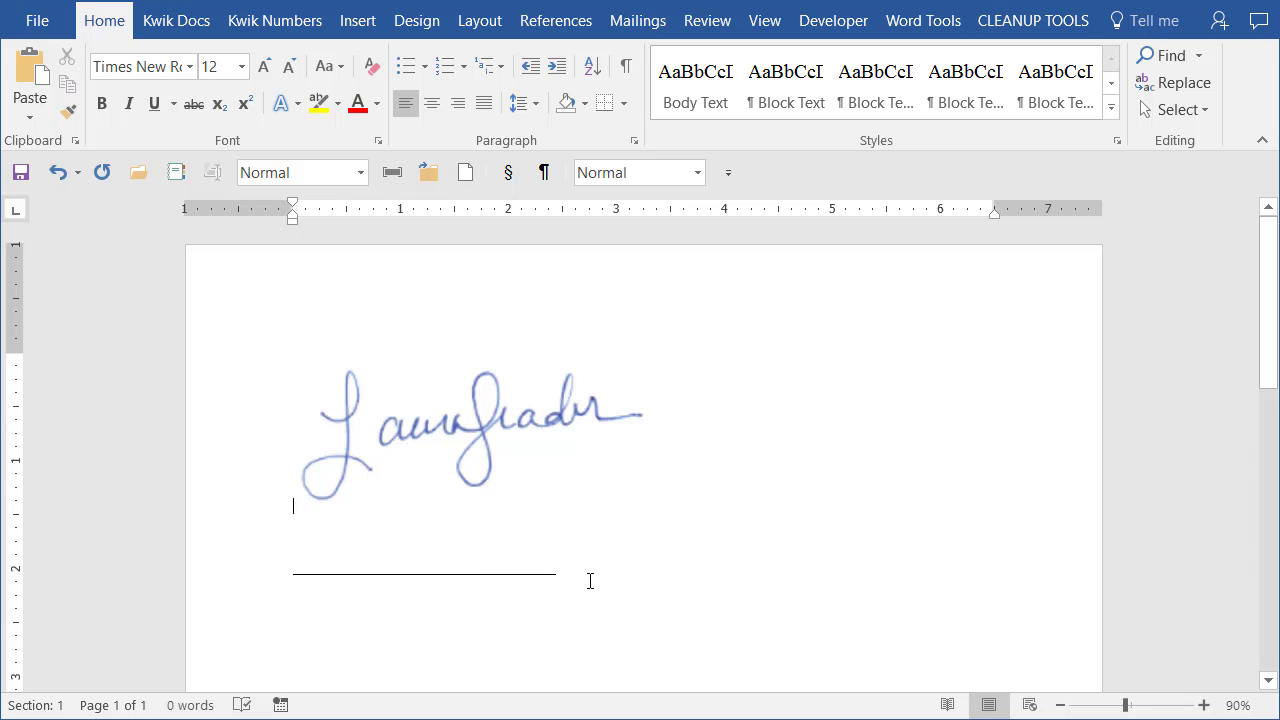
Set the signature picture's wrapping to In Front of Text and drag it onto the signature line.
click(438, 426)
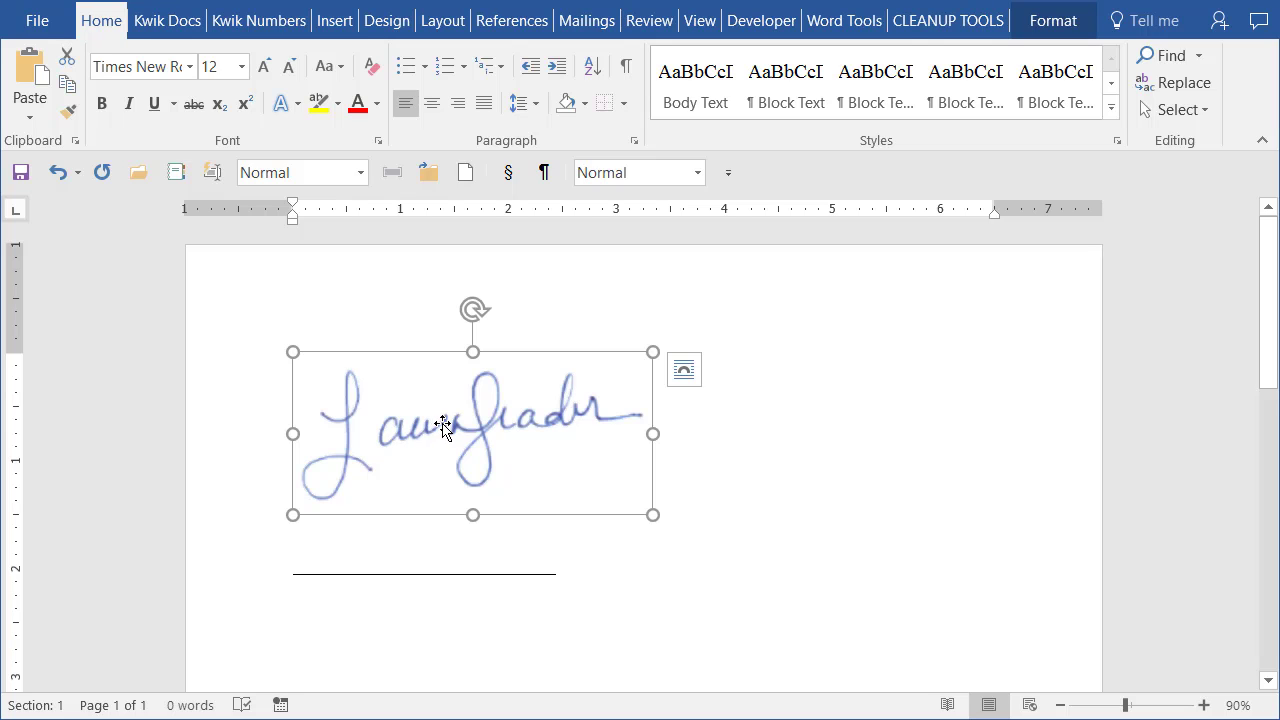
click(1040, 28)
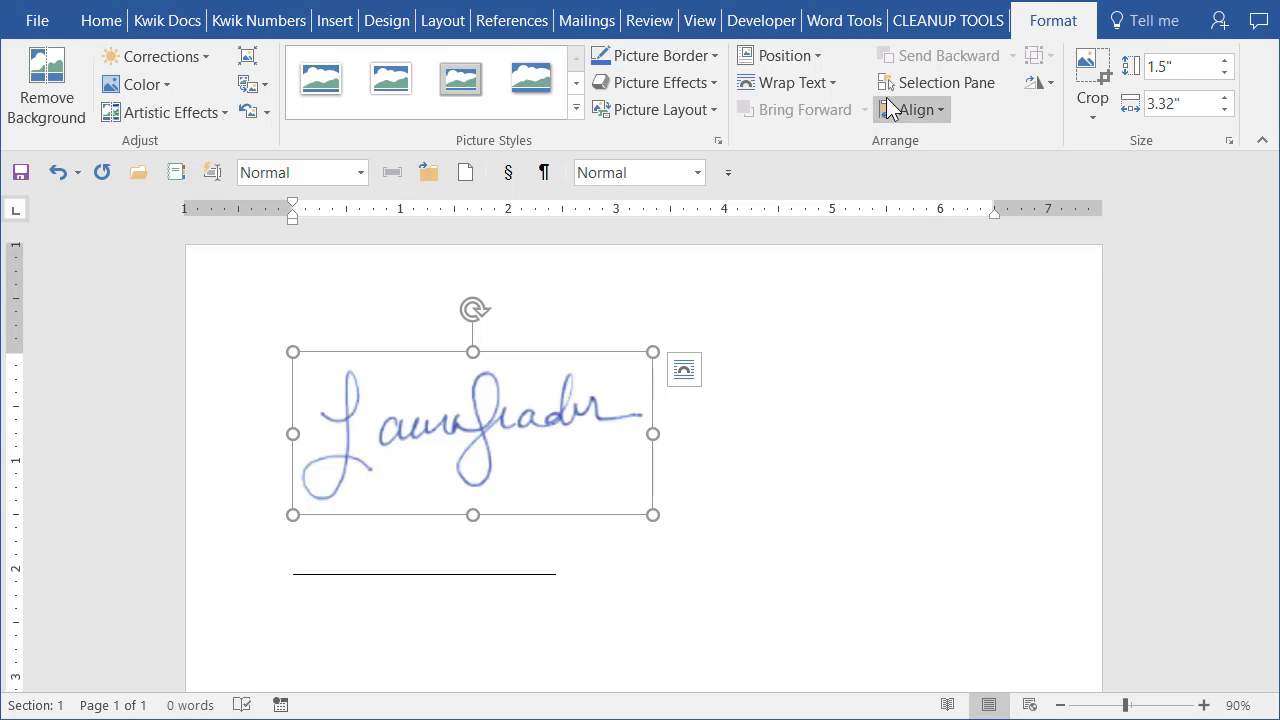
click(836, 87)
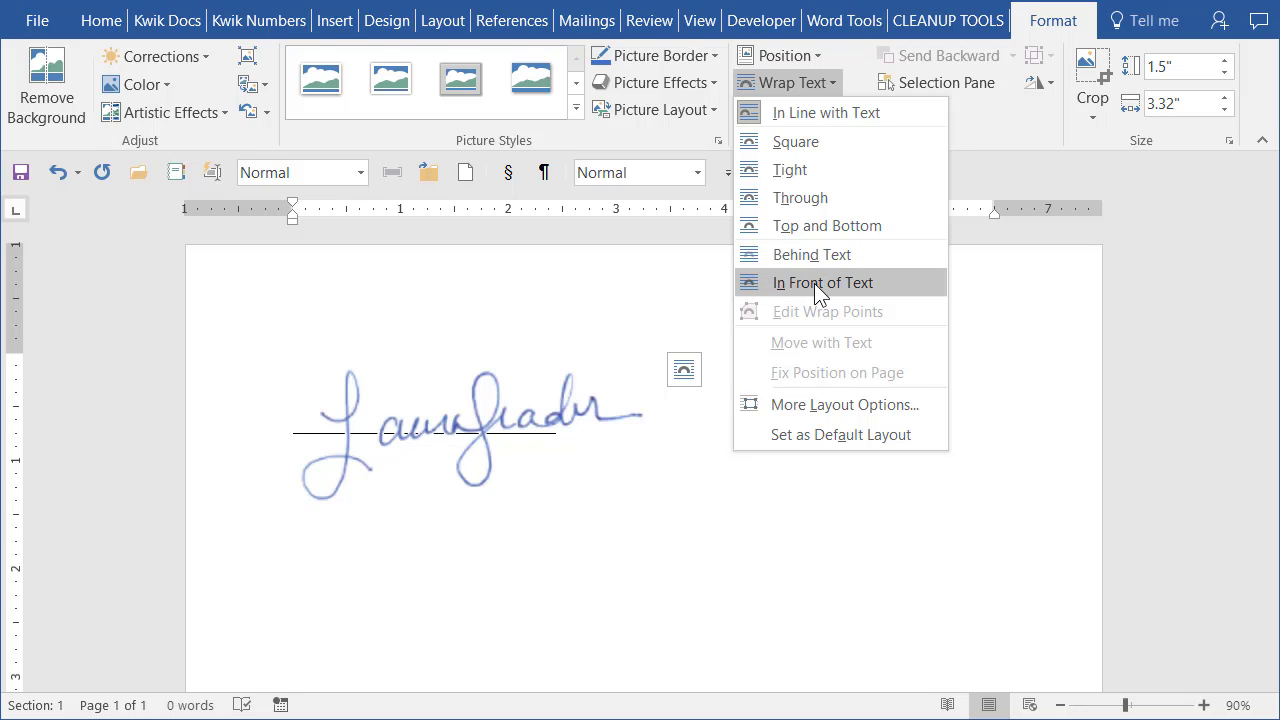
click(814, 283)
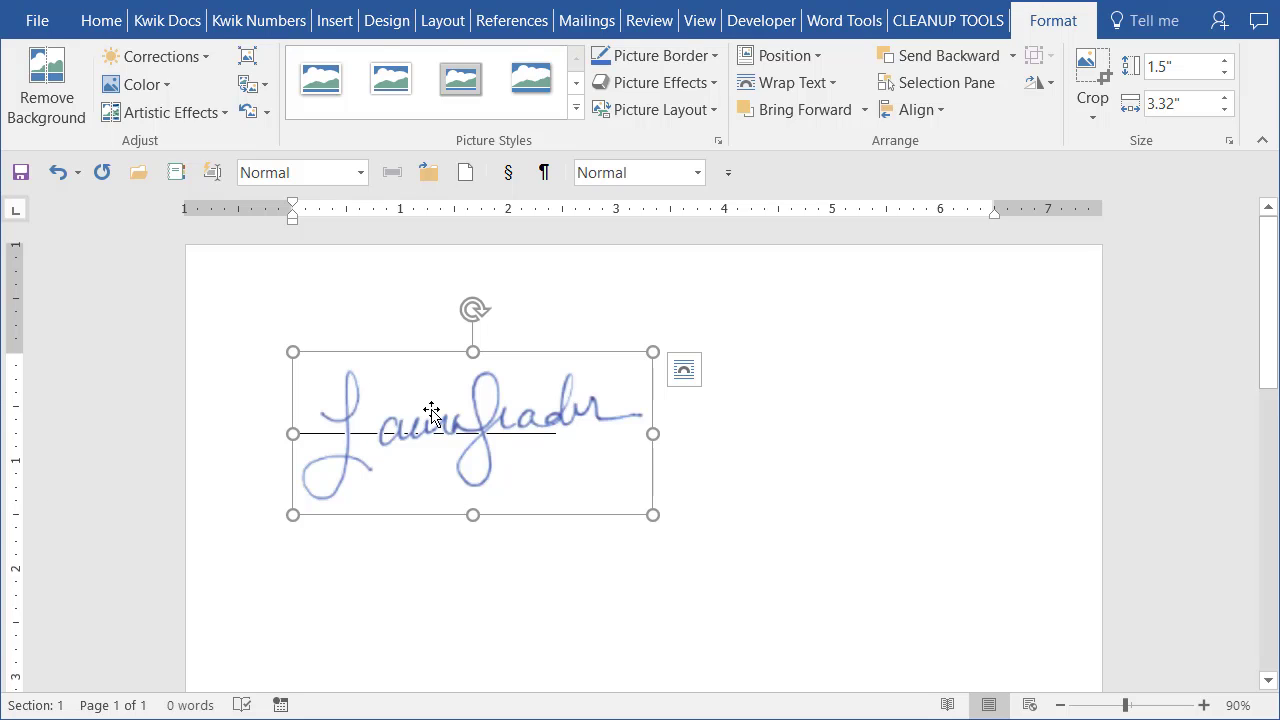
mouse_move(432, 413)
mouse_down()
mouse_move(420, 371)
mouse_move(434, 367)
mouse_move(452, 374)
mouse_move(452, 393)
mouse_move(422, 423)
mouse_move(375, 423)
mouse_move(391, 371)
mouse_move(424, 368)
mouse_move(468, 392)
mouse_move(855, 324)
mouse_move(566, 518)
mouse_move(433, 376)
mouse_up()
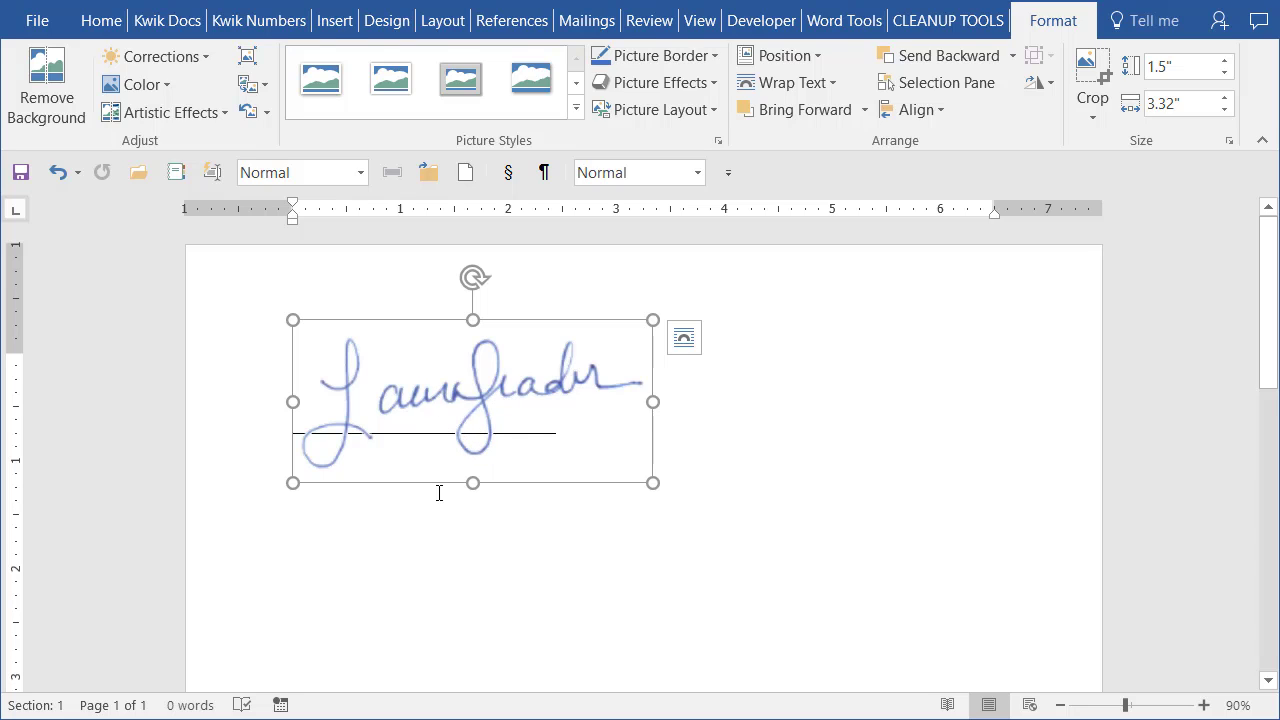
click(871, 455)
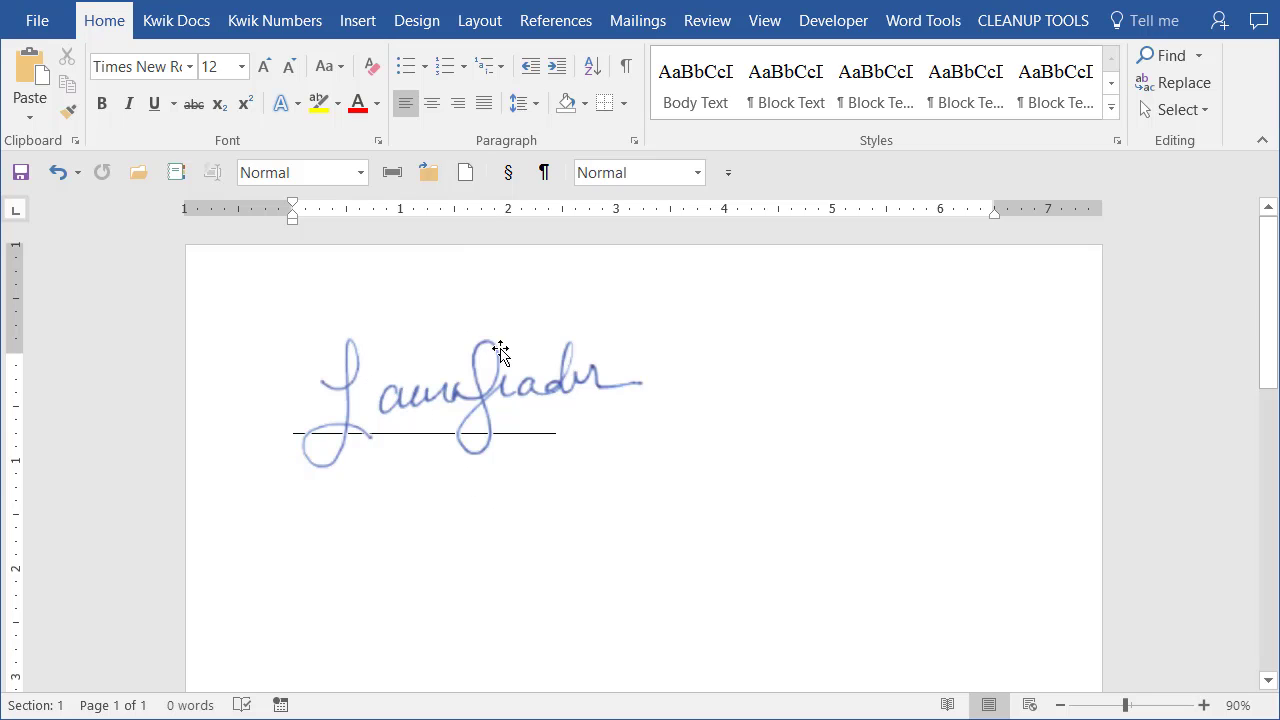
click(487, 387)
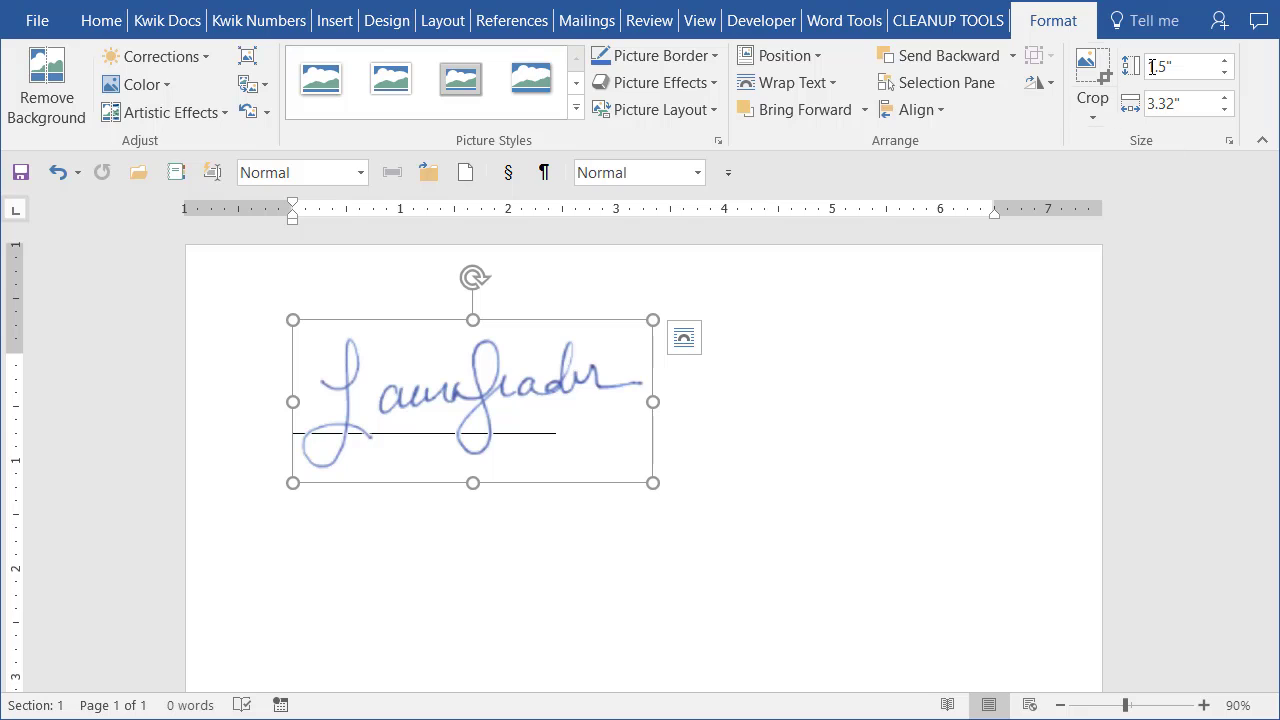
click(1194, 67)
text(1)
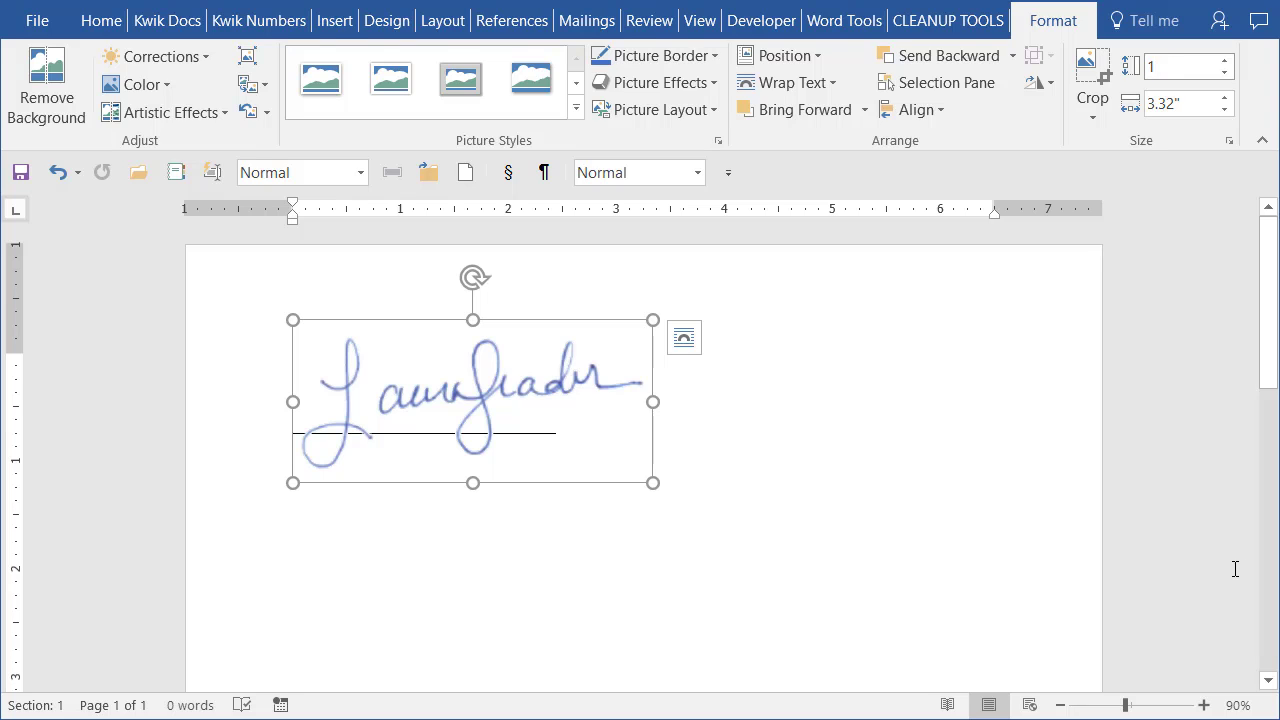
key(Return)
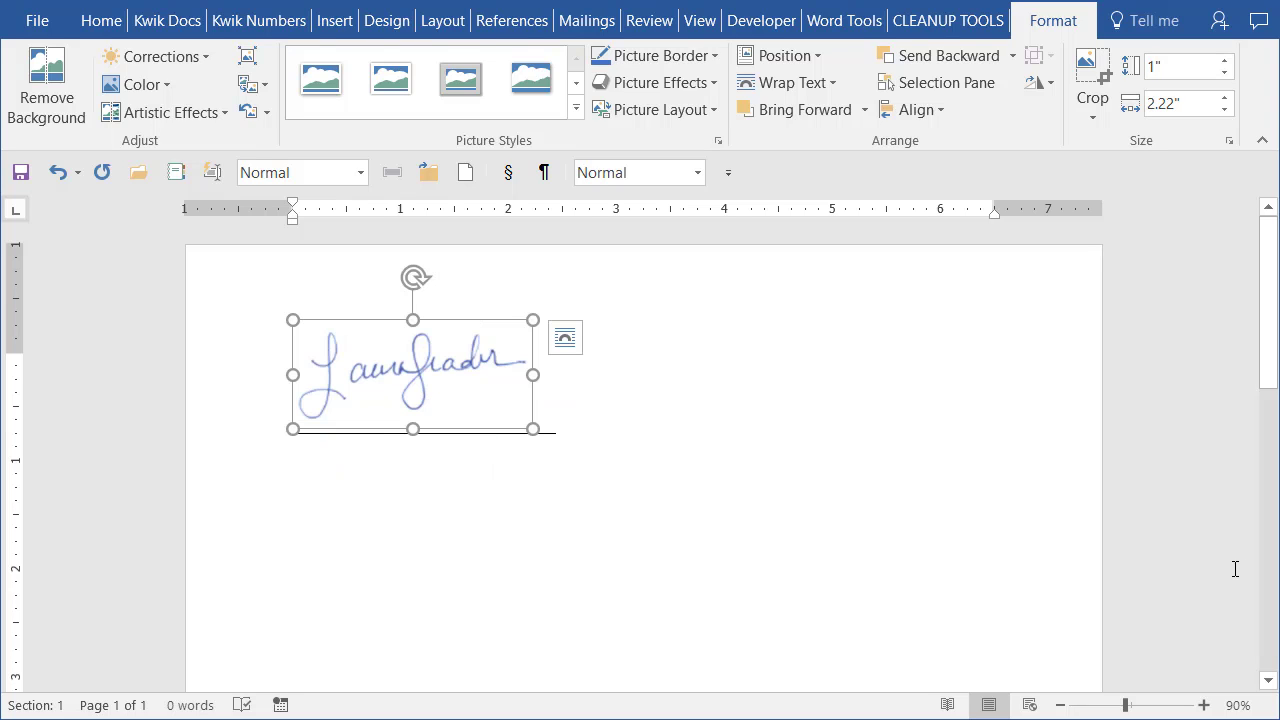
click(630, 528)
mouse_move(447, 368)
mouse_down()
mouse_move(472, 402)
mouse_move(456, 393)
mouse_move(454, 405)
mouse_up()
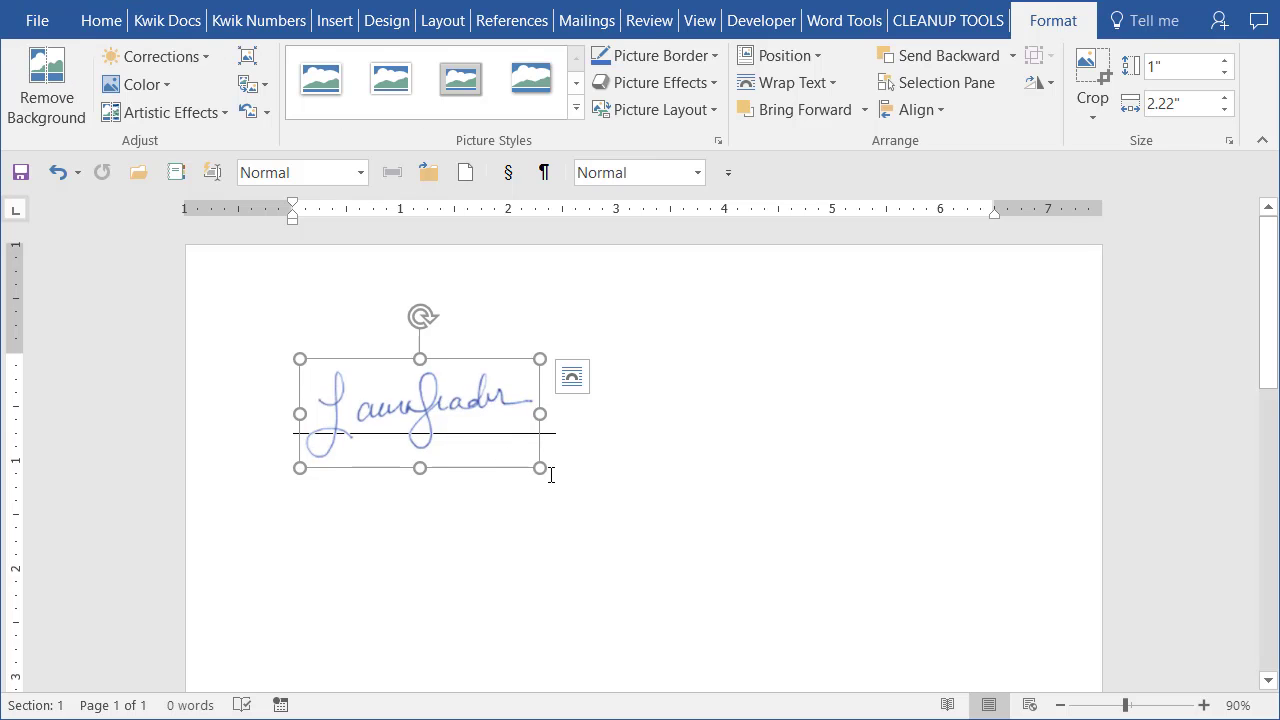
mouse_move(536, 466)
mouse_down()
mouse_move(603, 500)
mouse_move(551, 466)
mouse_up()
mouse_move(554, 417)
mouse_down()
mouse_move(931, 414)
mouse_move(651, 432)
mouse_up()
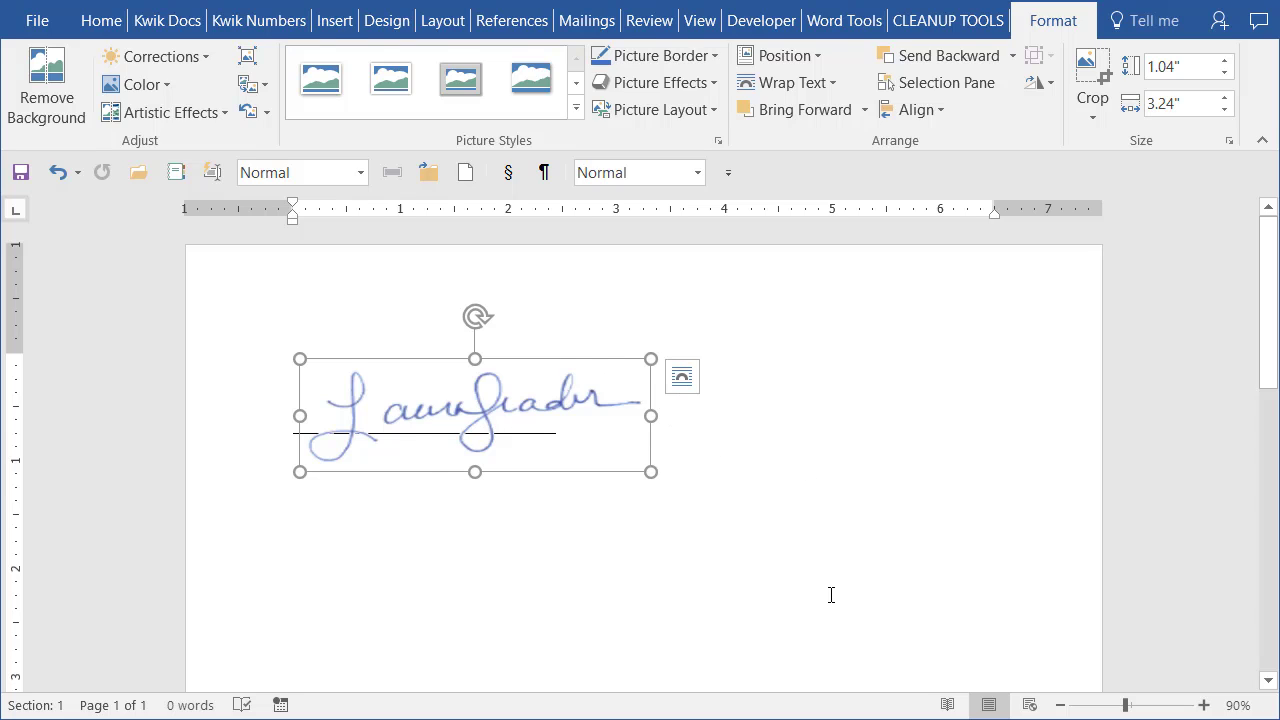
key(ctrl+z)
key(ctrl+z)
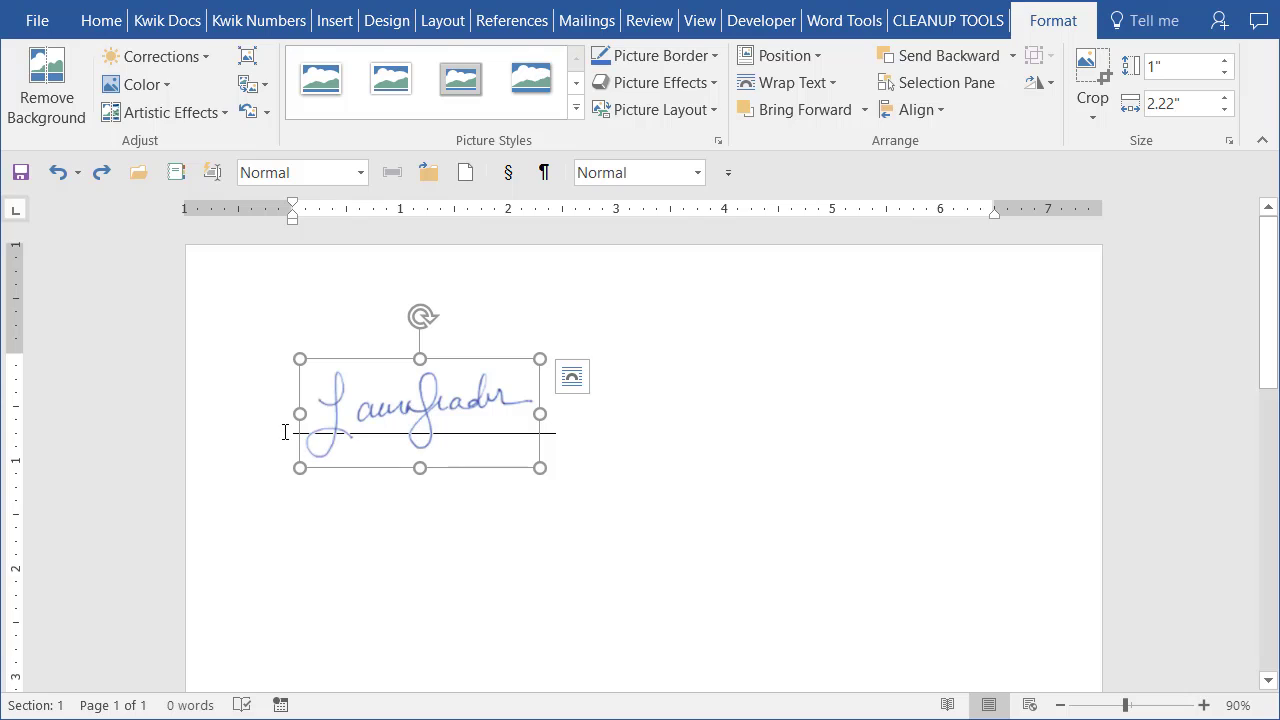
Move the 1" by 2.22" signature picture below and right of the line, then deselect it.
mouse_move(425, 403)
mouse_down()
mouse_move(803, 420)
mouse_move(662, 572)
mouse_move(632, 555)
mouse_up()
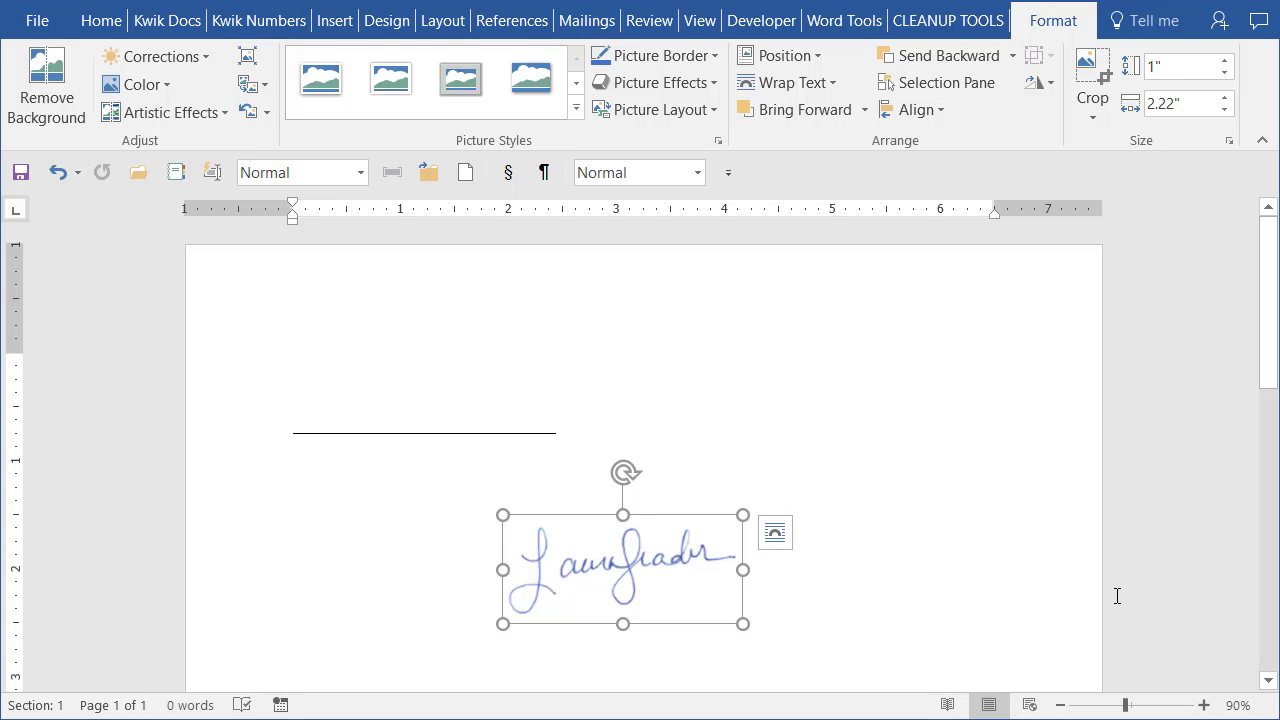
click(680, 350)
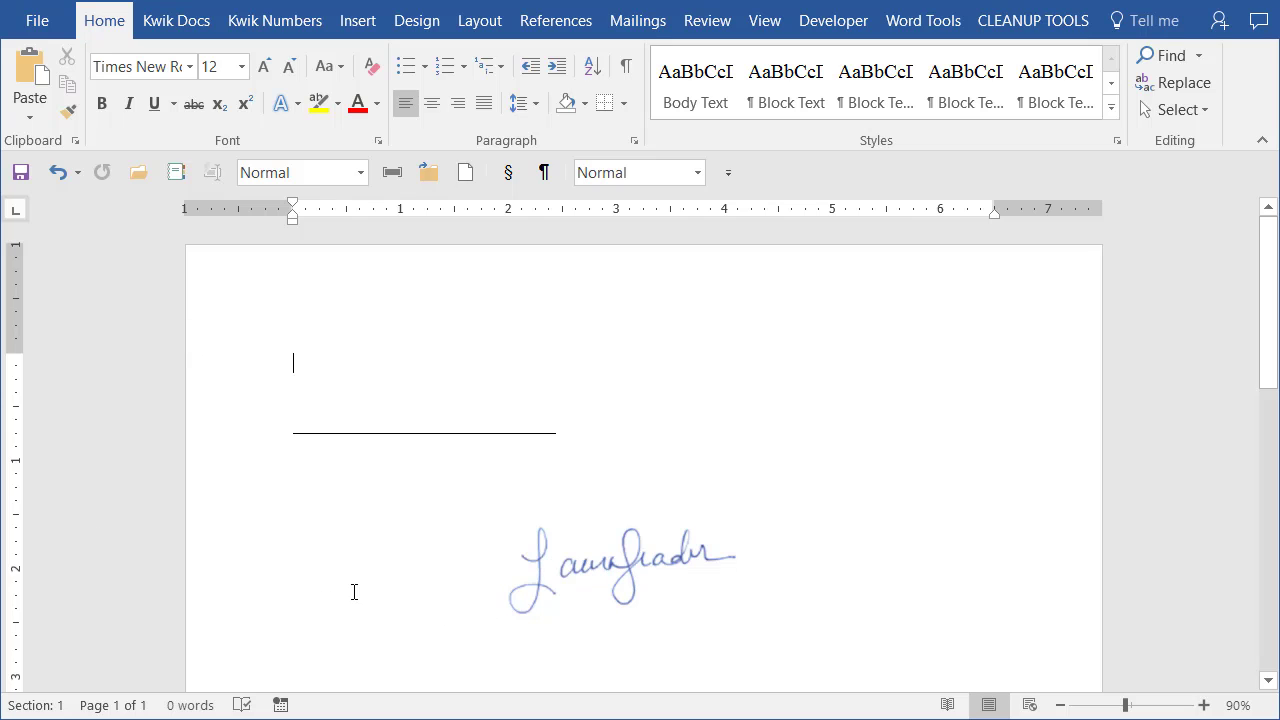
click(572, 581)
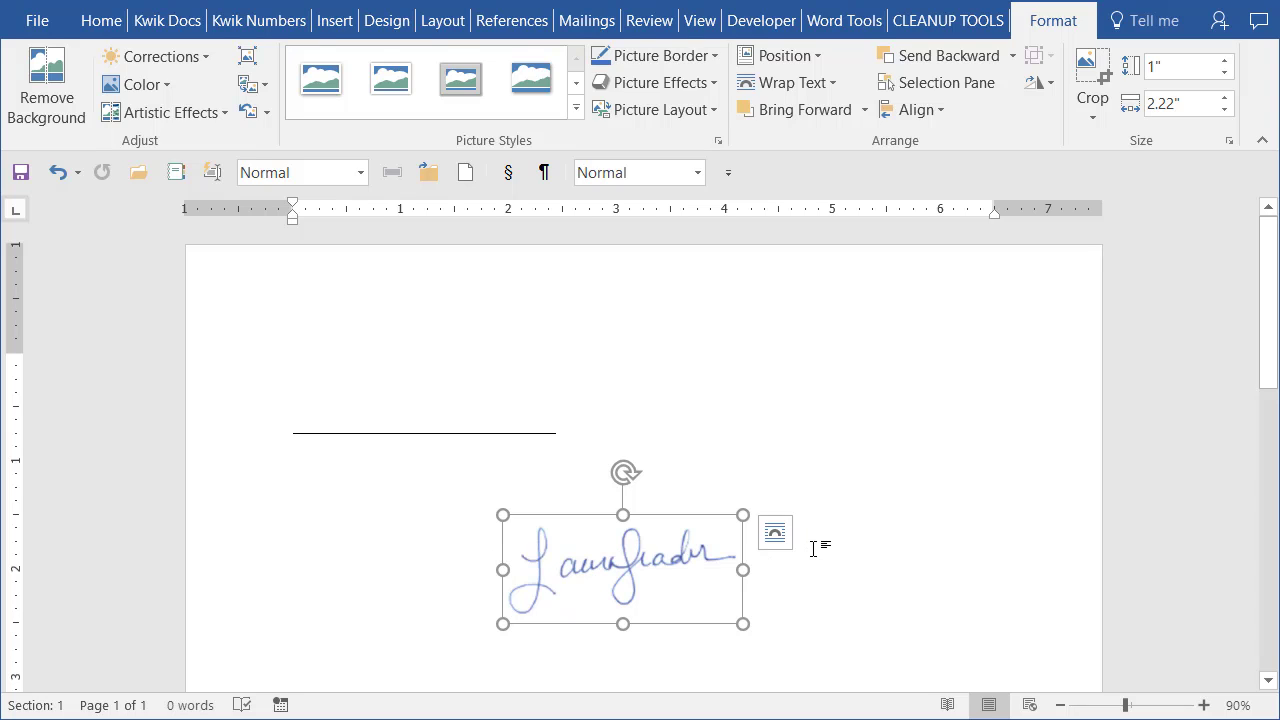
click(818, 580)
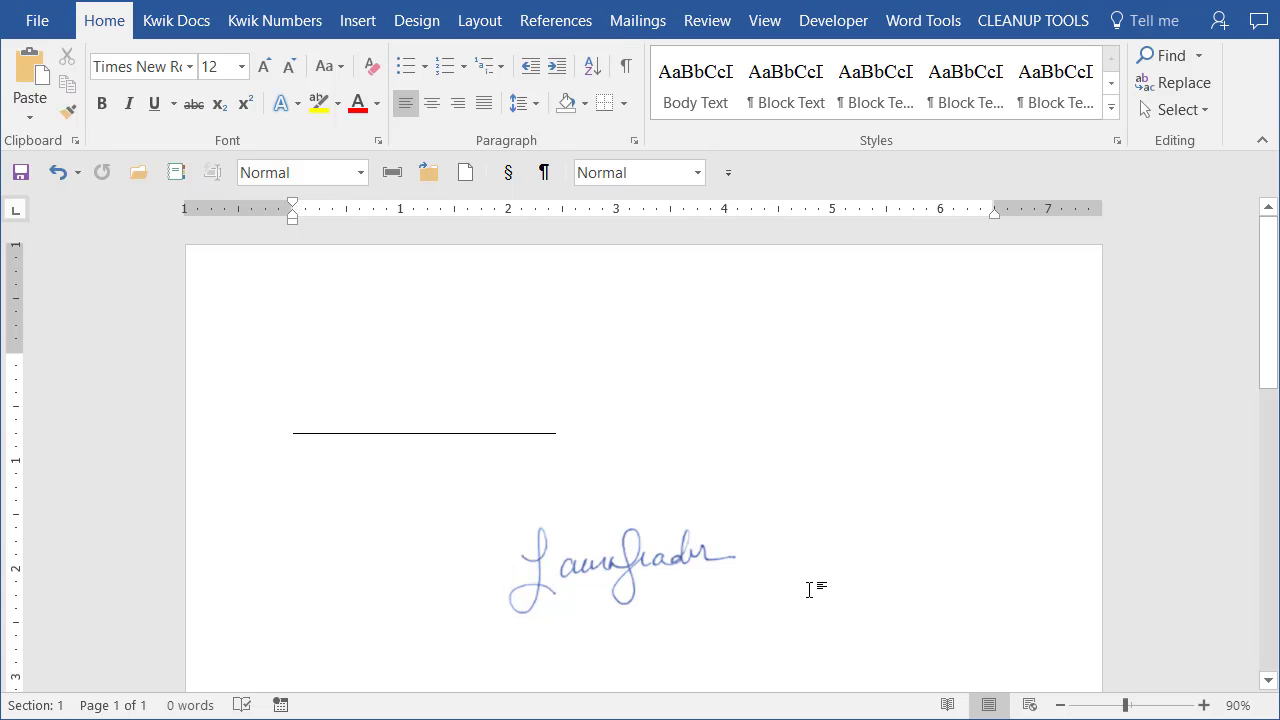
scroll(810, 590, down, 3)
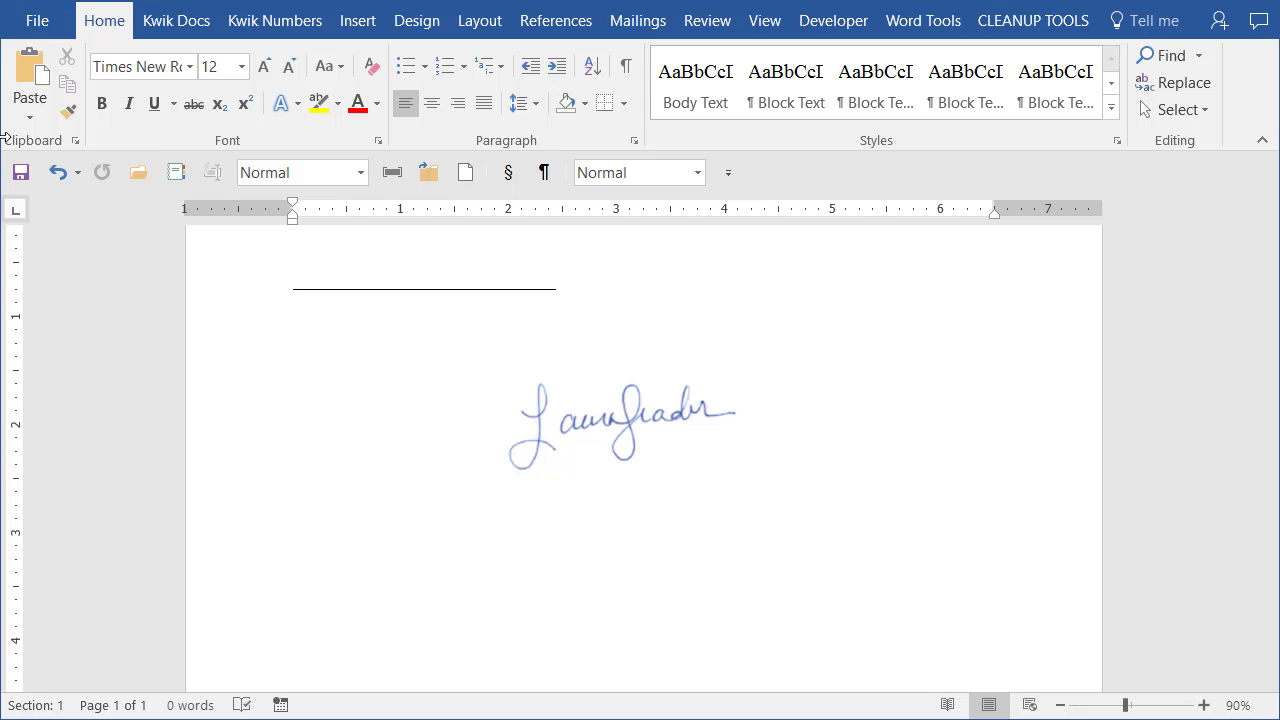
text(febru)
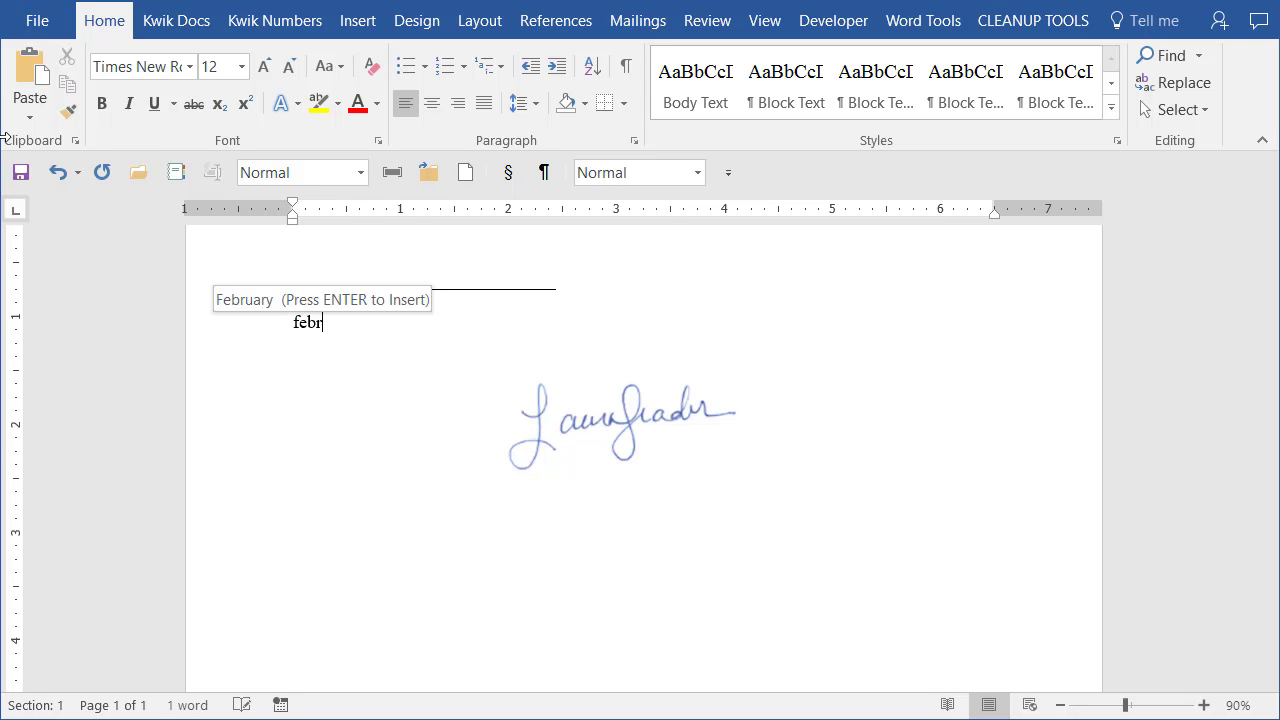
key(BackSpace)
key(BackSpace)
text(r)
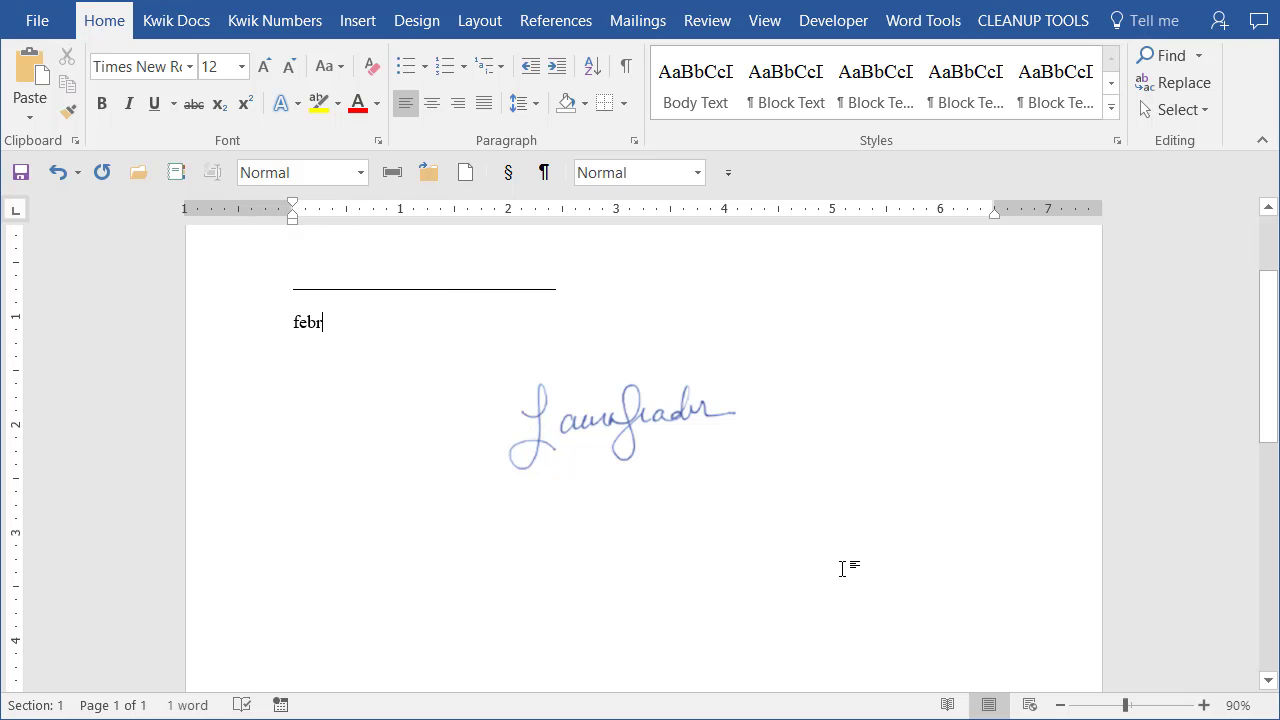
drag(292, 322, 341, 321)
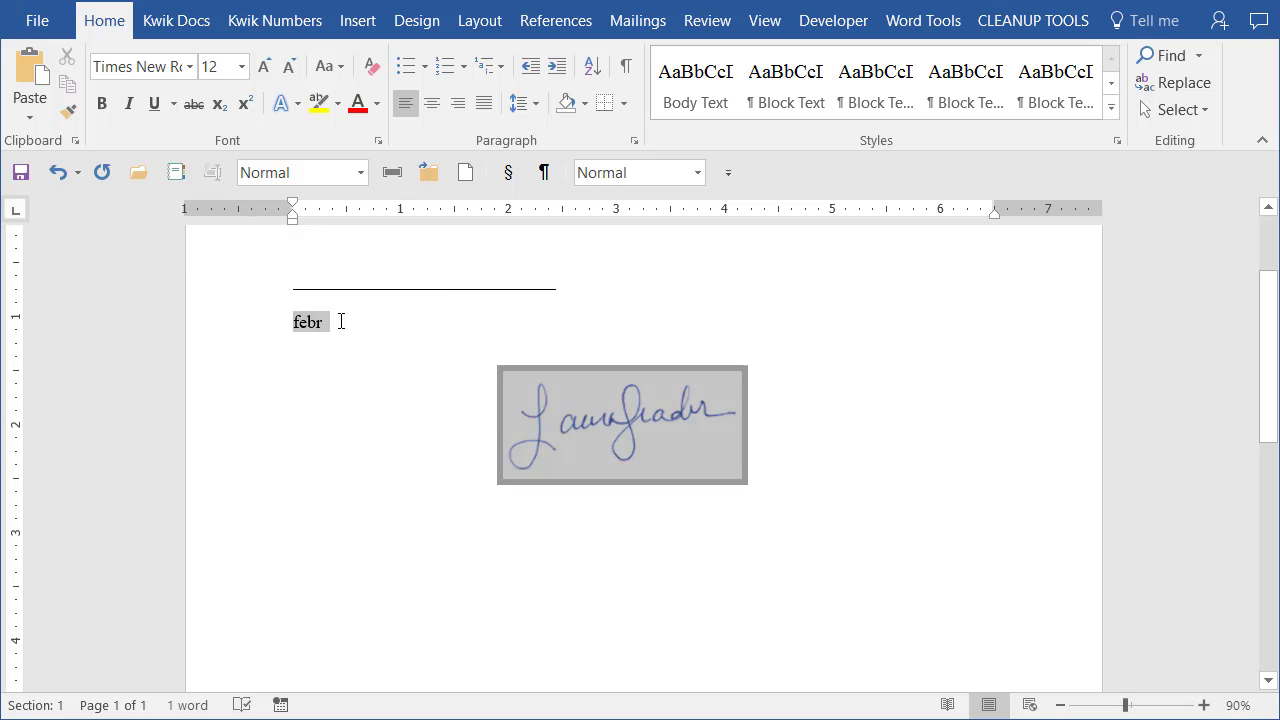
key(shift+Up)
key(Delete)
key(Delete)
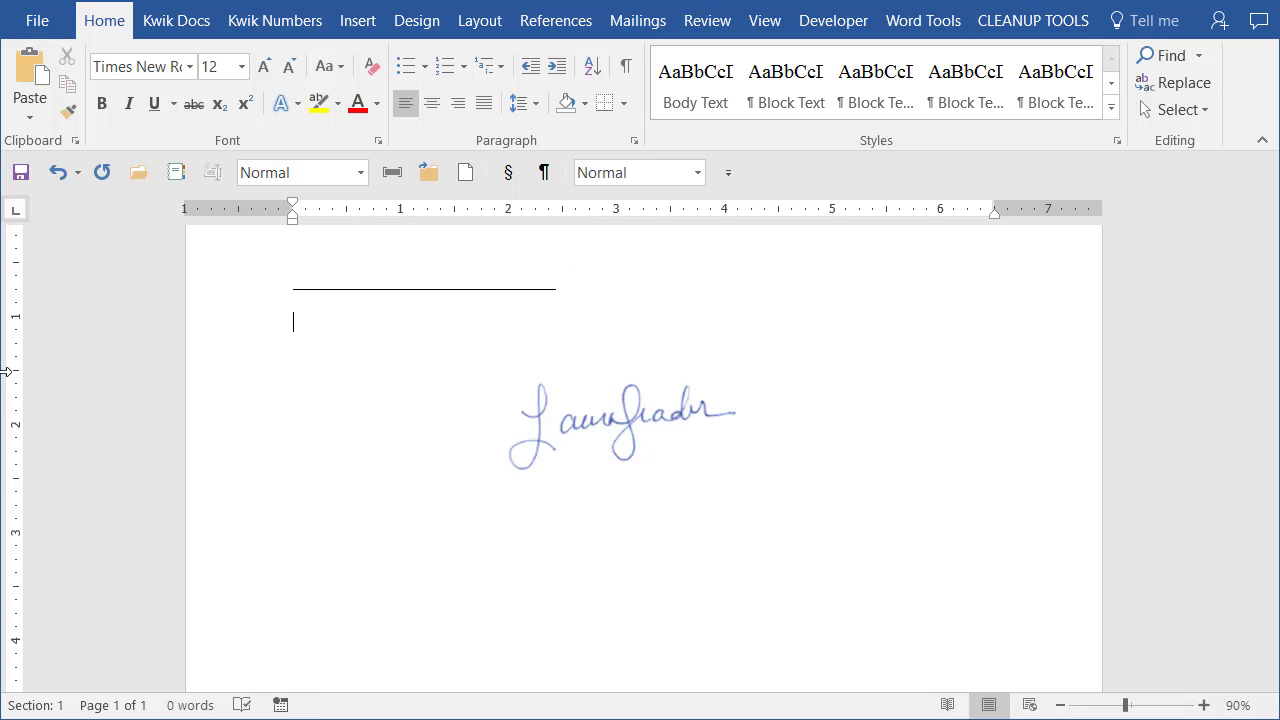
Select the signature picture below the line, then deselect it.
click(629, 443)
click(811, 551)
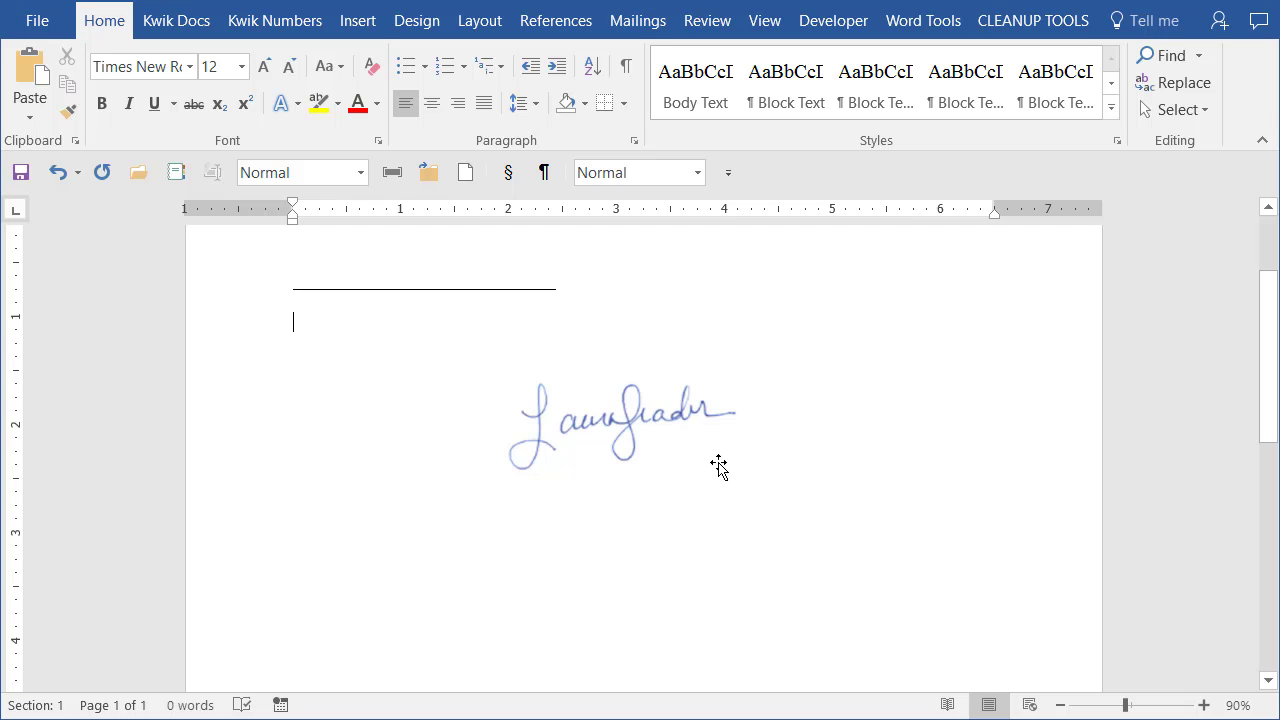
With the signature selected, choose Insert > Quick Parts > Save Selection to Quick Part Gallery.
click(590, 430)
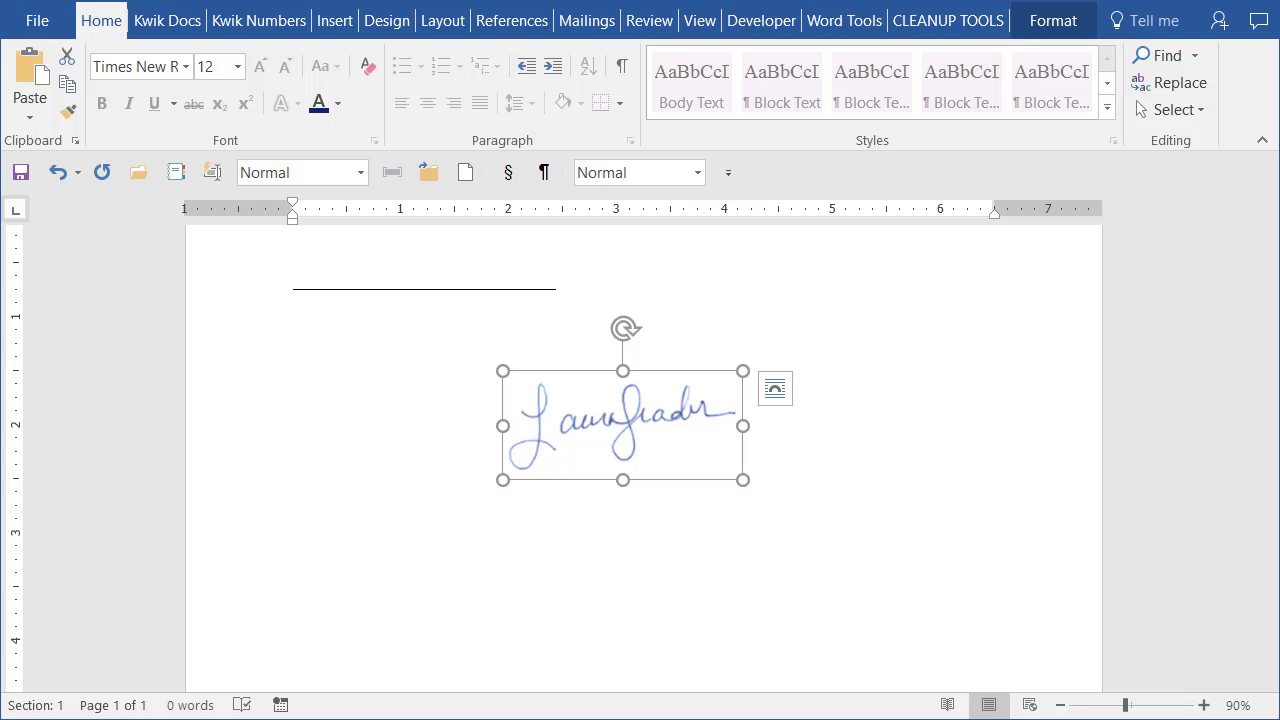
click(336, 21)
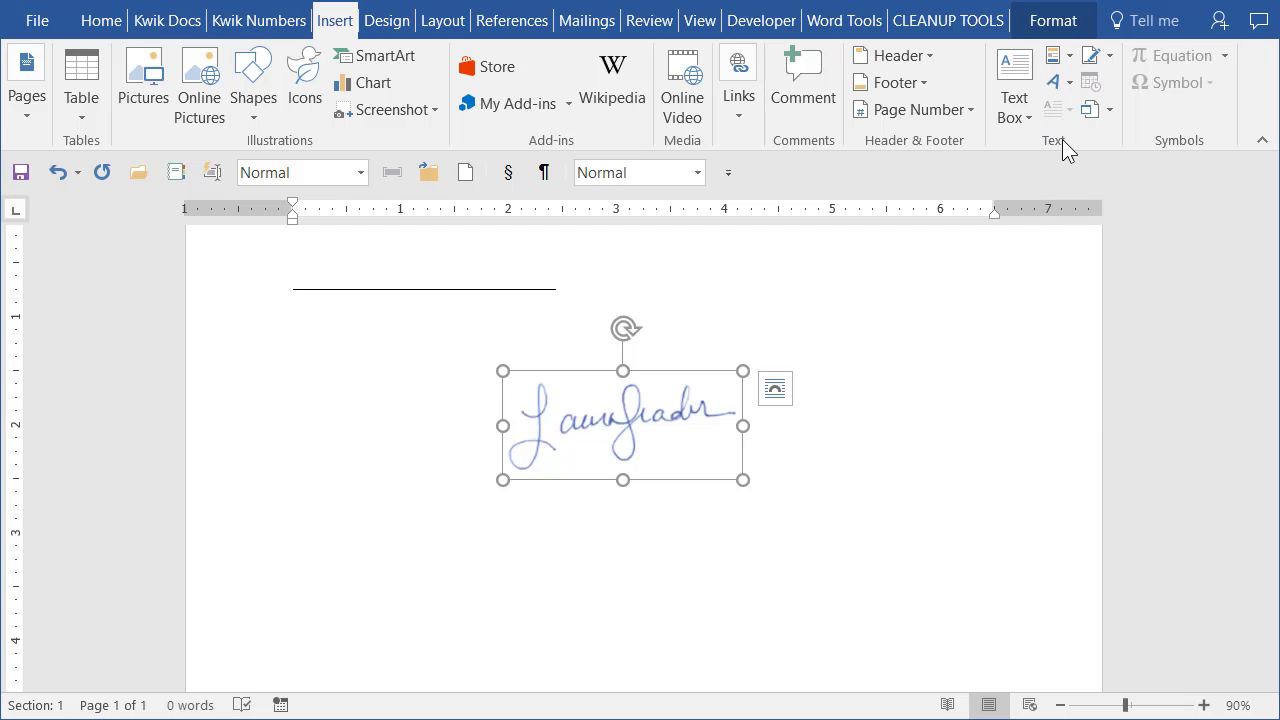
click(1069, 56)
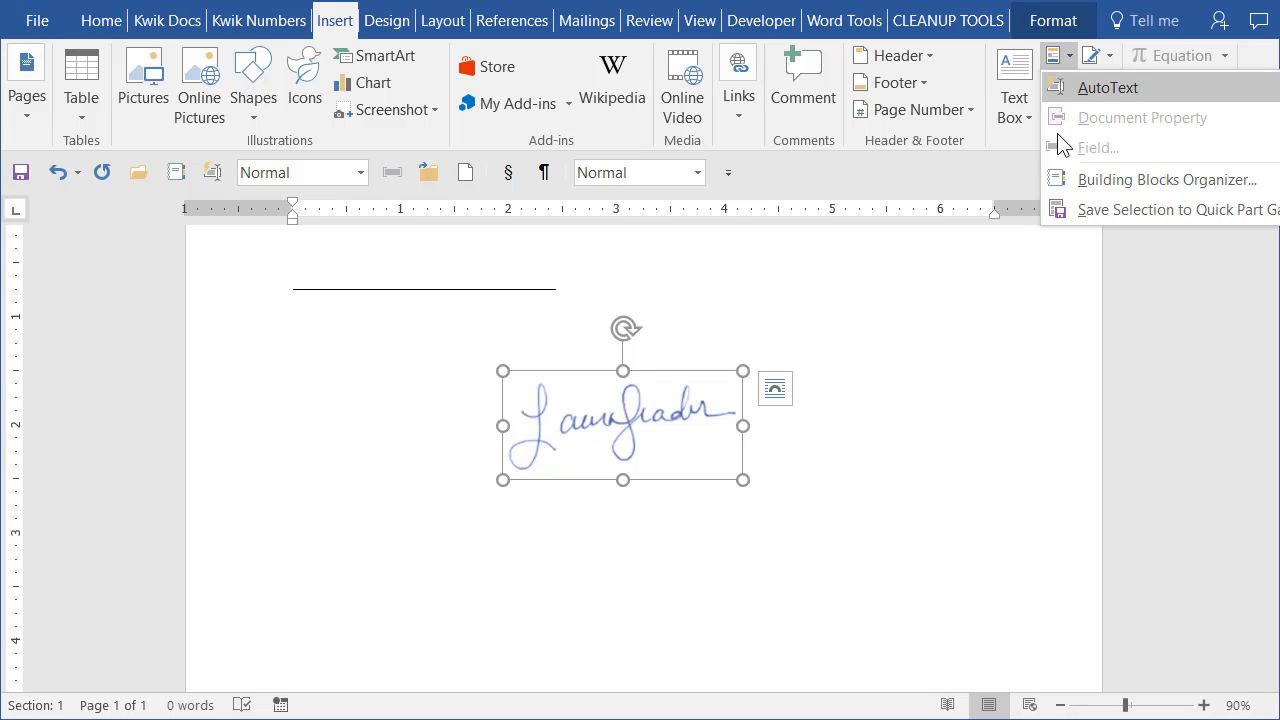
click(1093, 214)
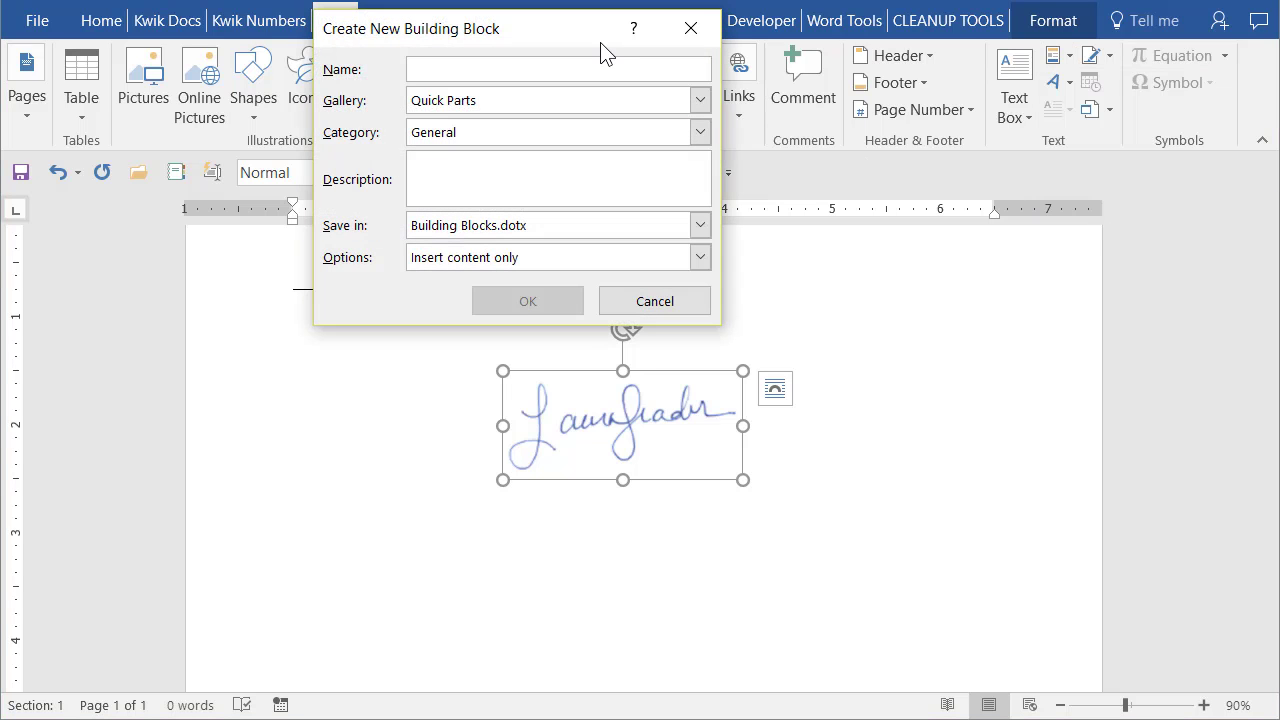
Save the signature in the AutoText gallery under the signer's full name.
drag(587, 33, 1075, 83)
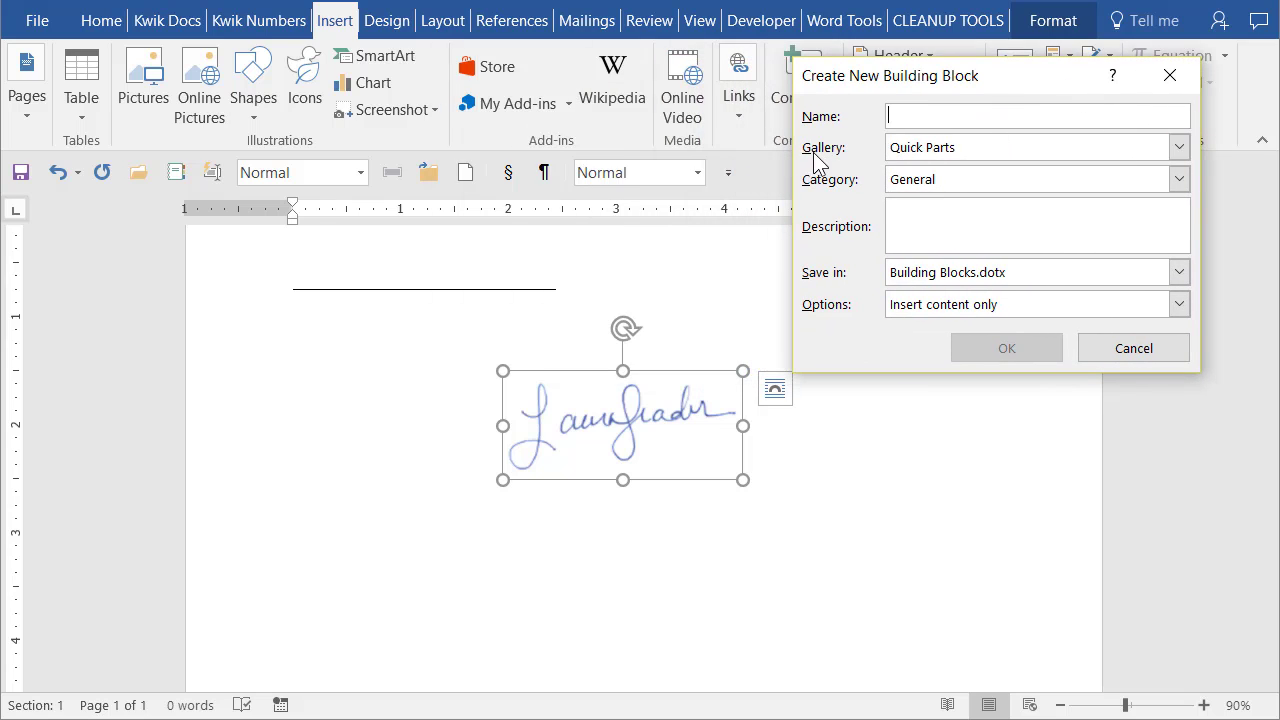
click(1180, 147)
click(988, 165)
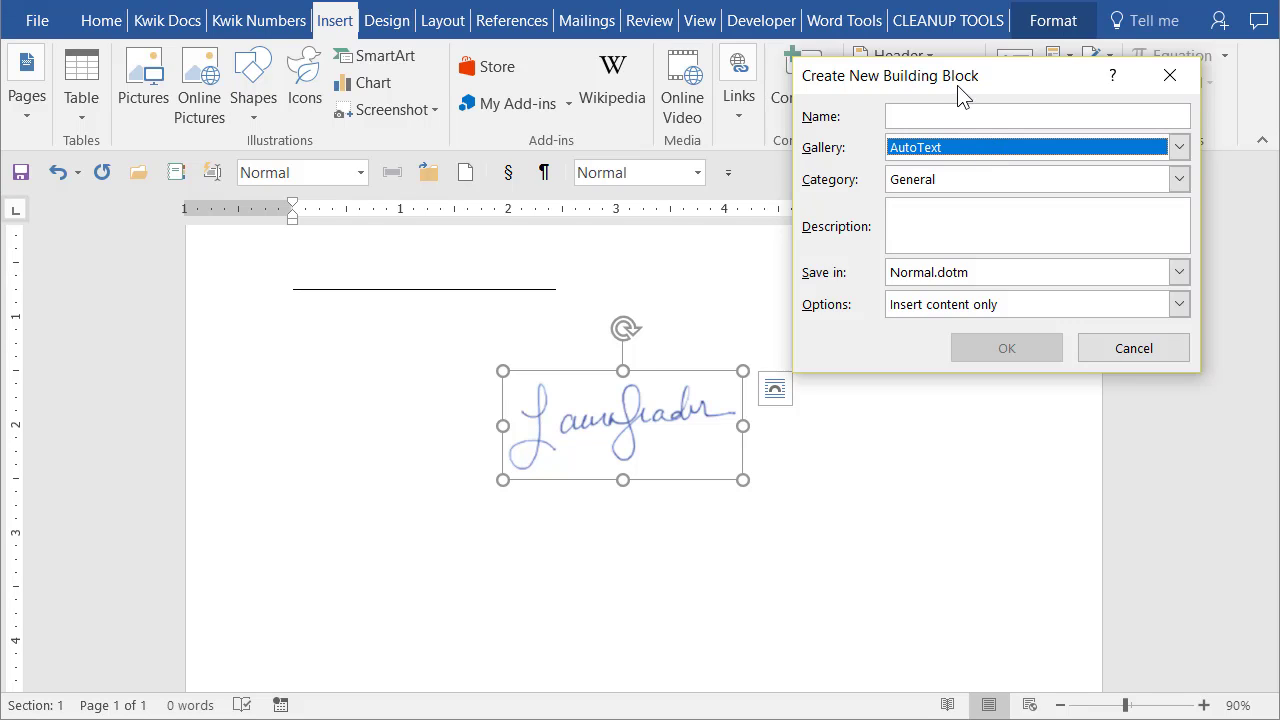
click(977, 117)
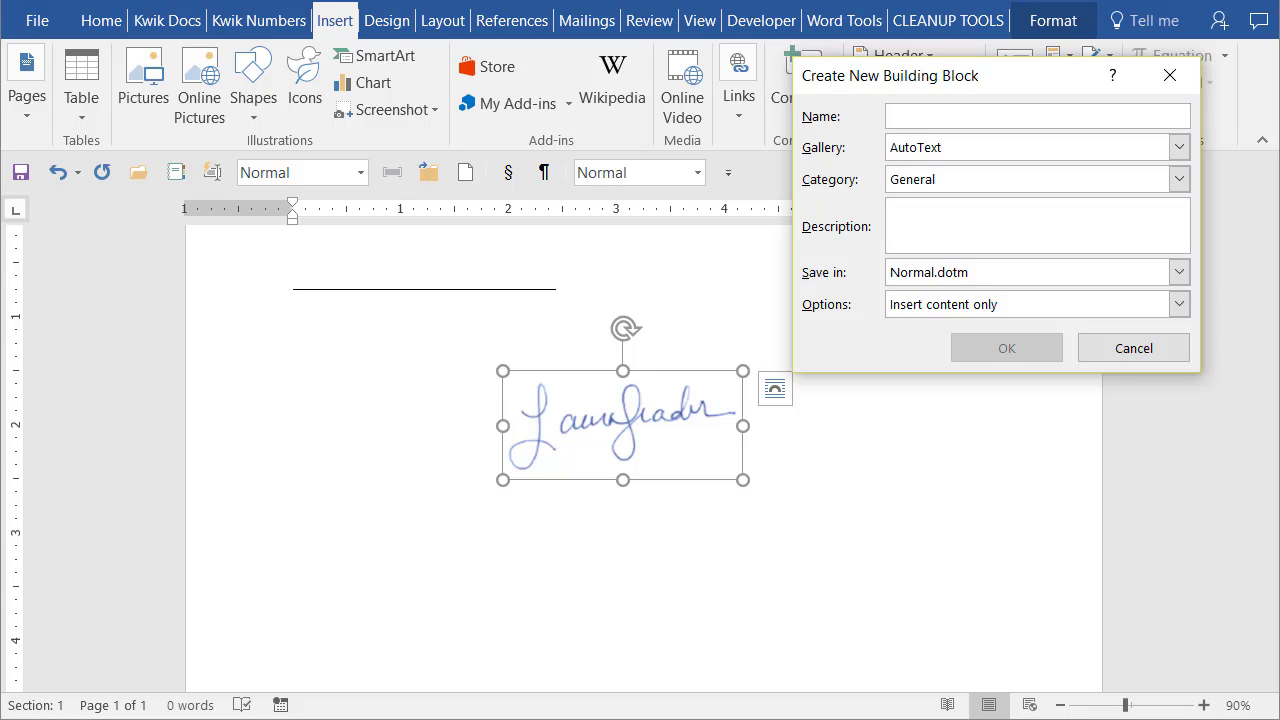
text(Laur)
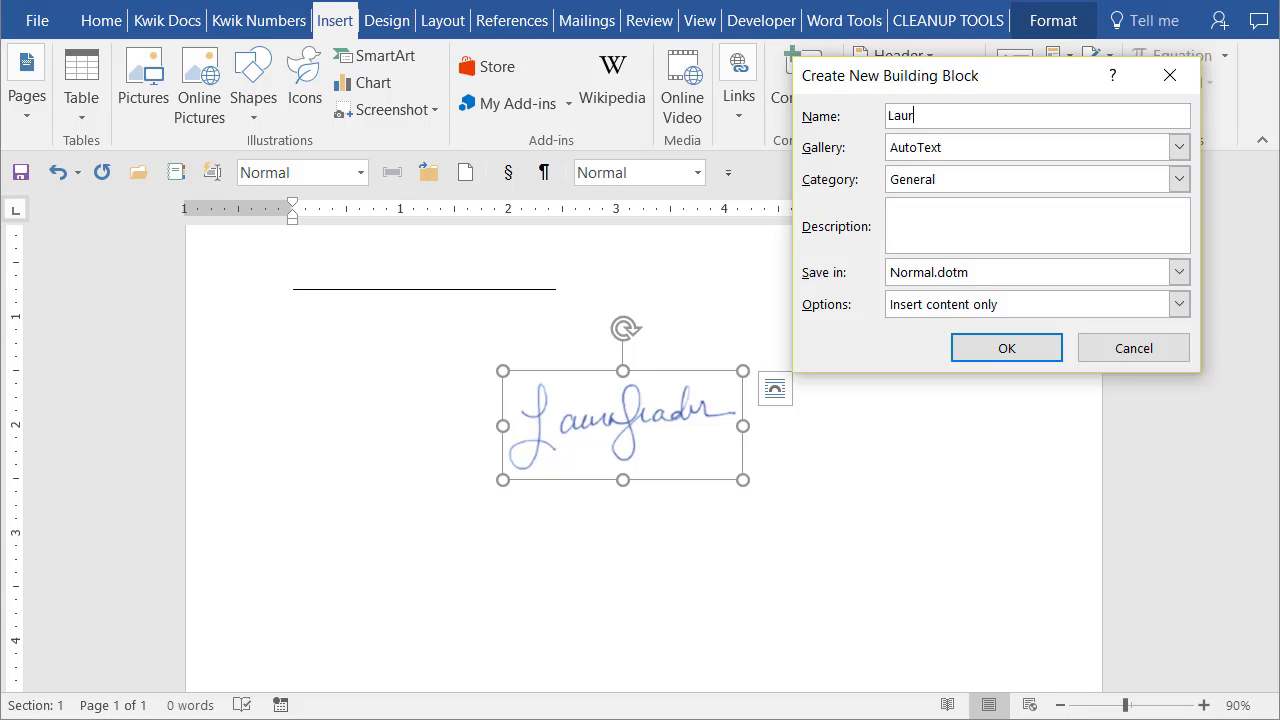
text(a Leader)
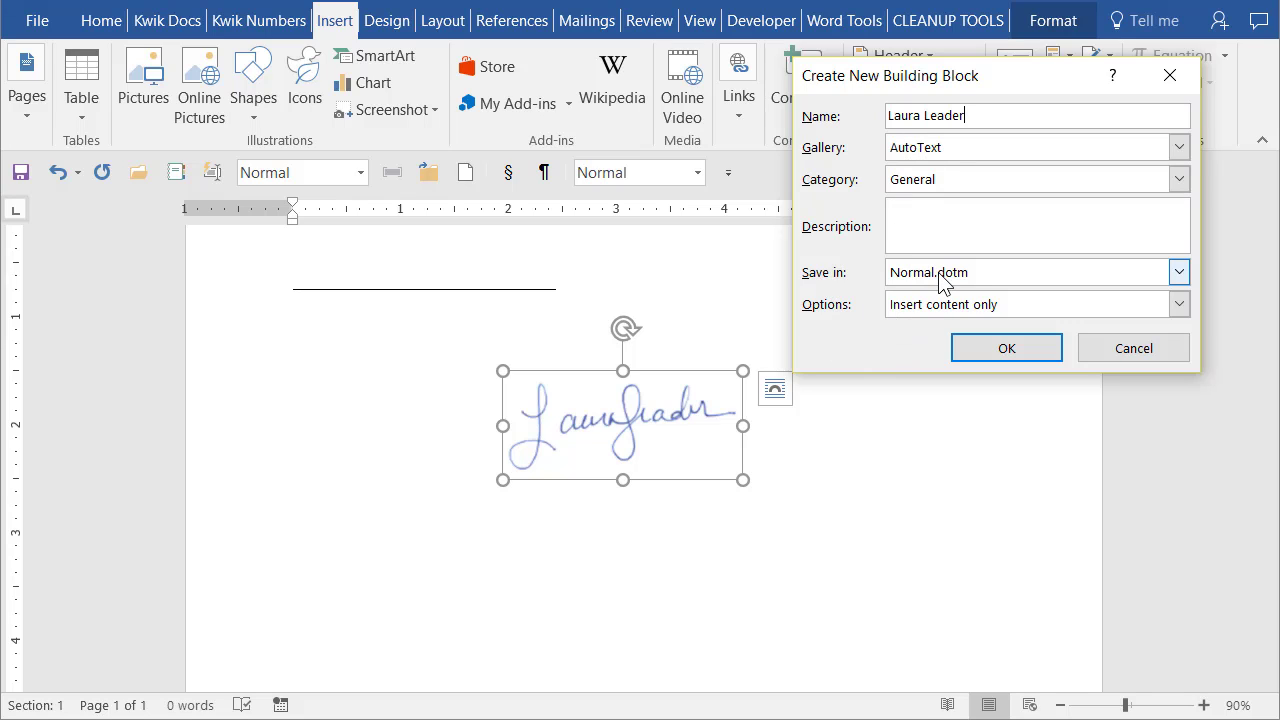
click(996, 349)
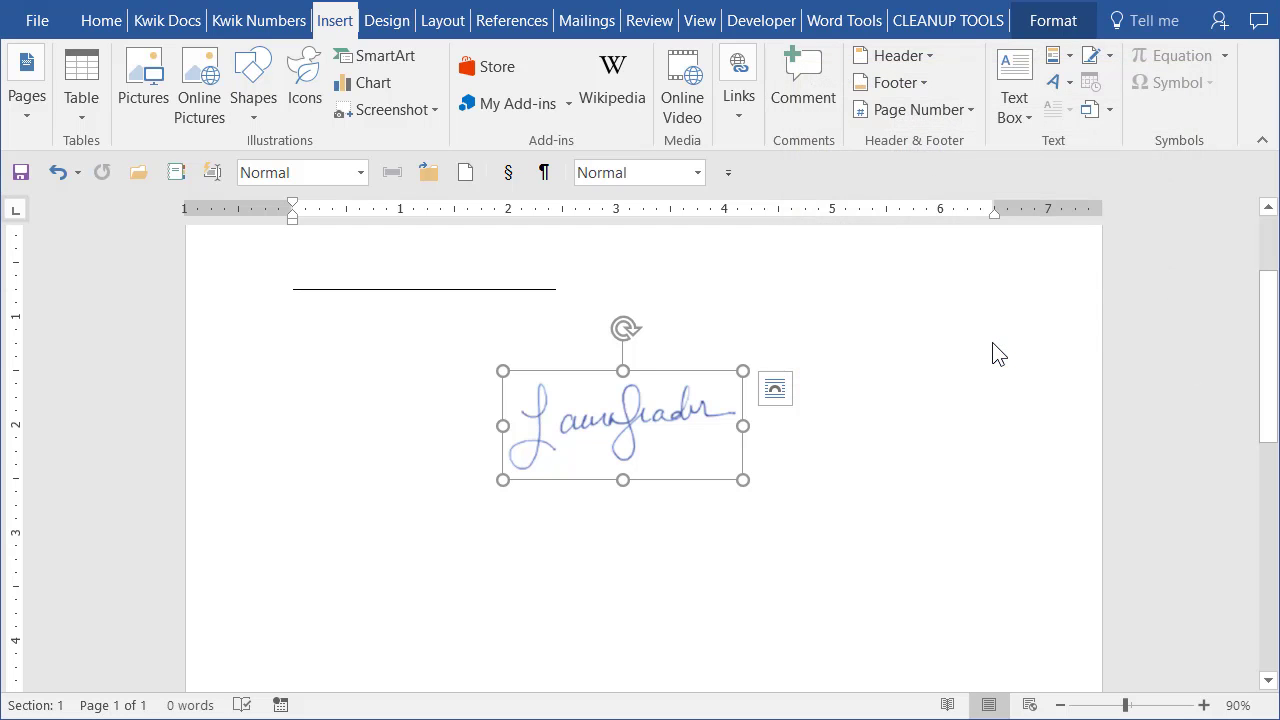
Create a new blank document and insert the signer's signature from Quick Parts > AutoText.
click(756, 309)
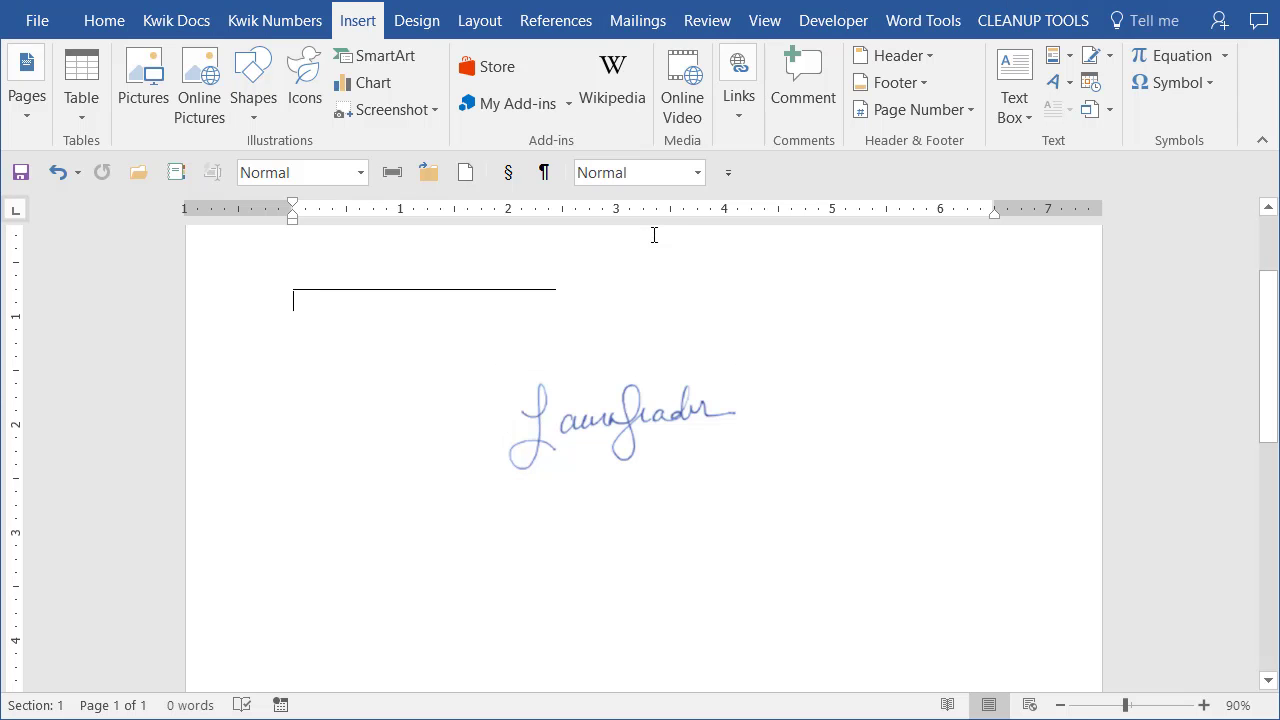
key(ctrl+n)
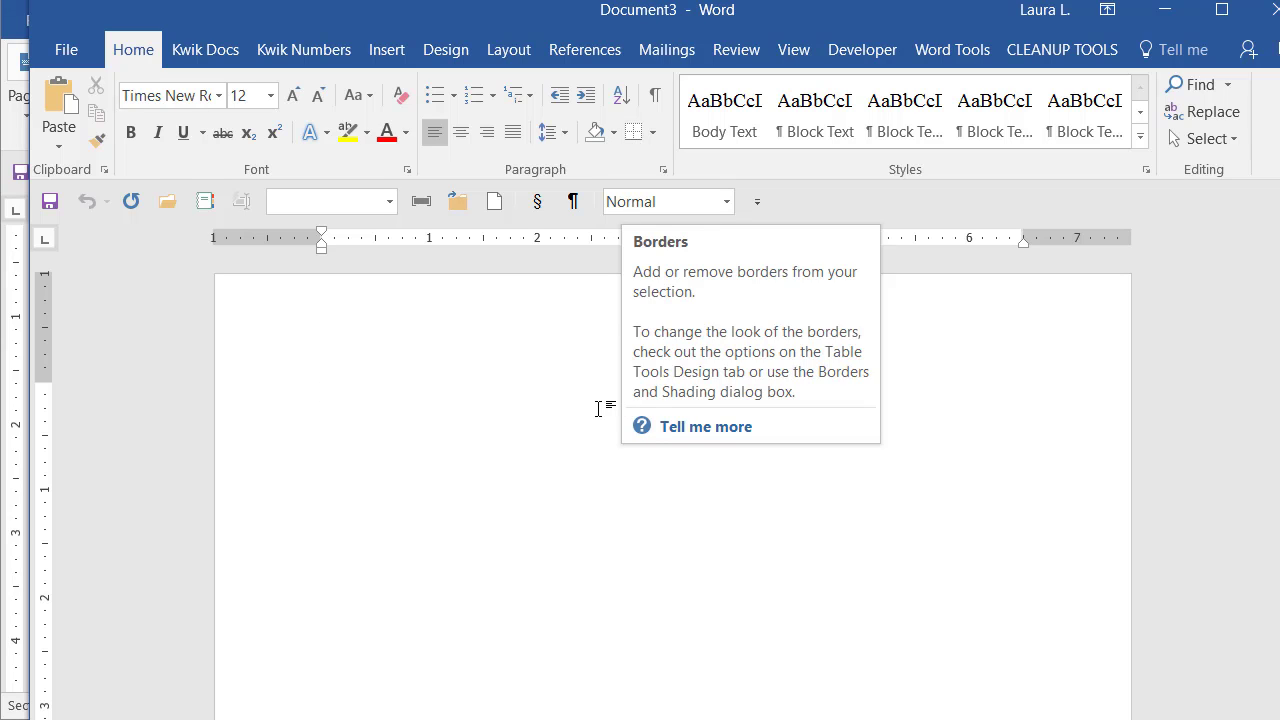
click(397, 54)
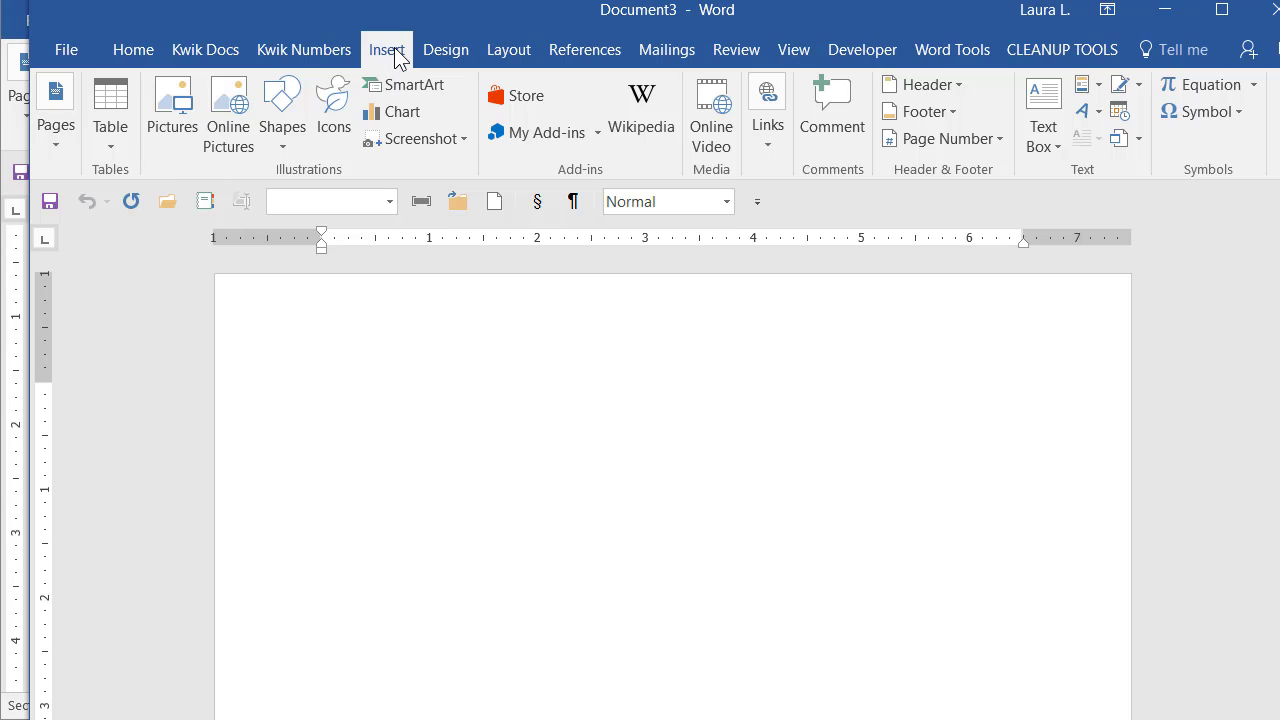
click(1093, 89)
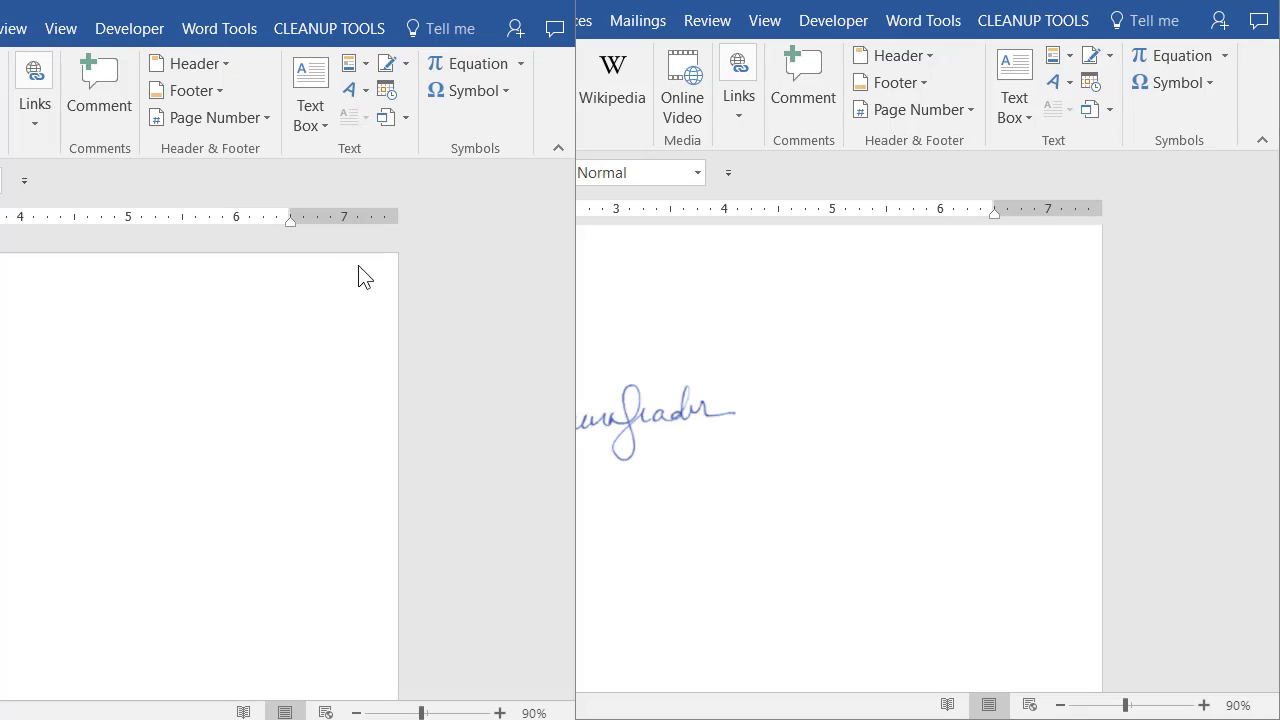
click(366, 70)
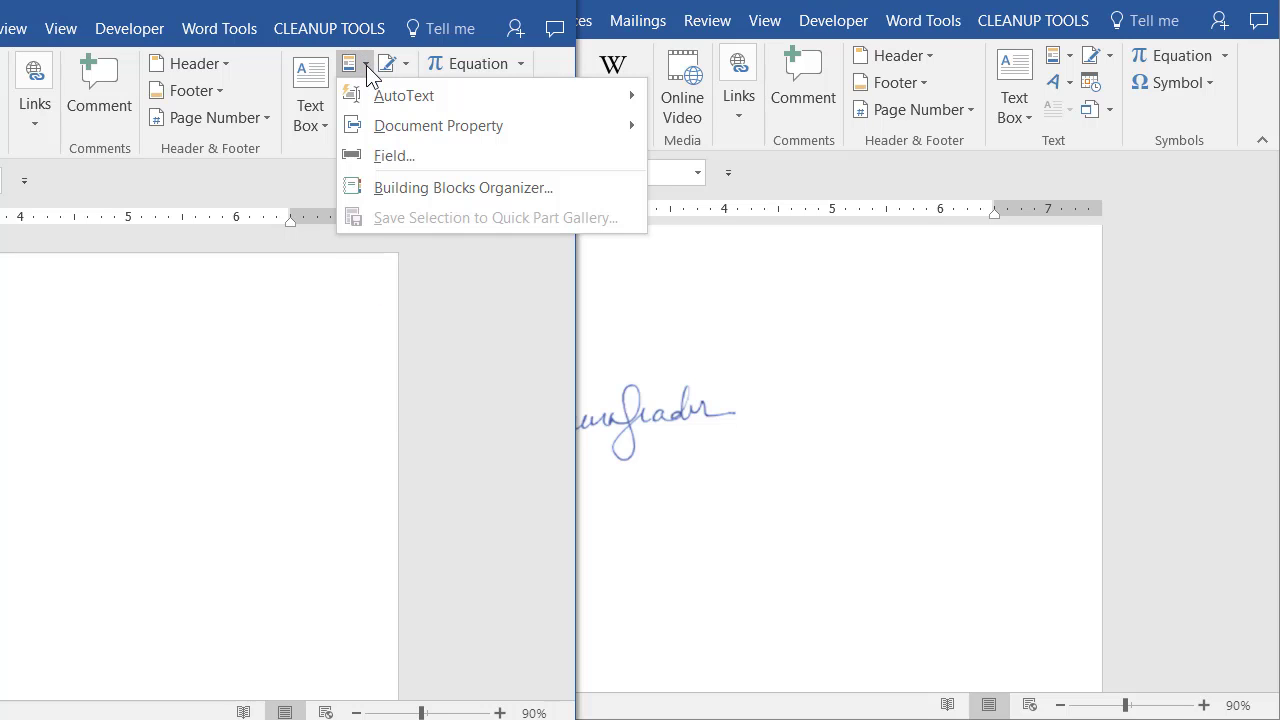
mouse_move(373, 97)
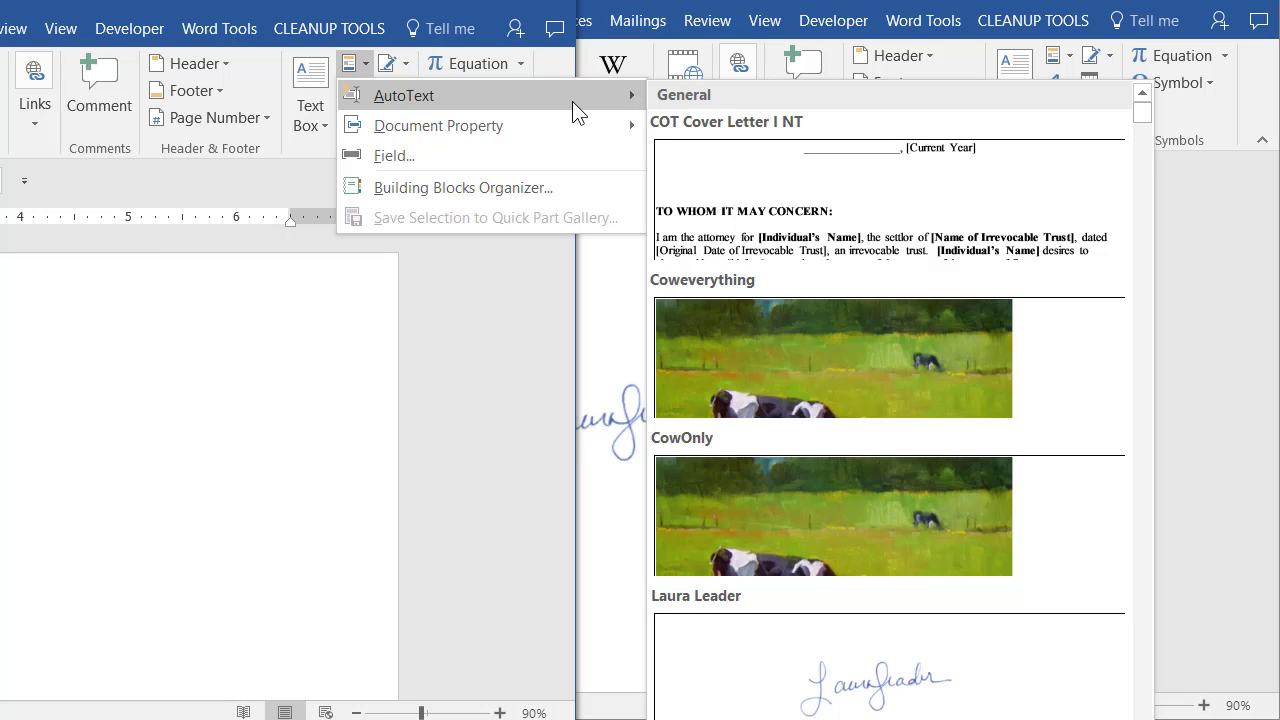
click(880, 690)
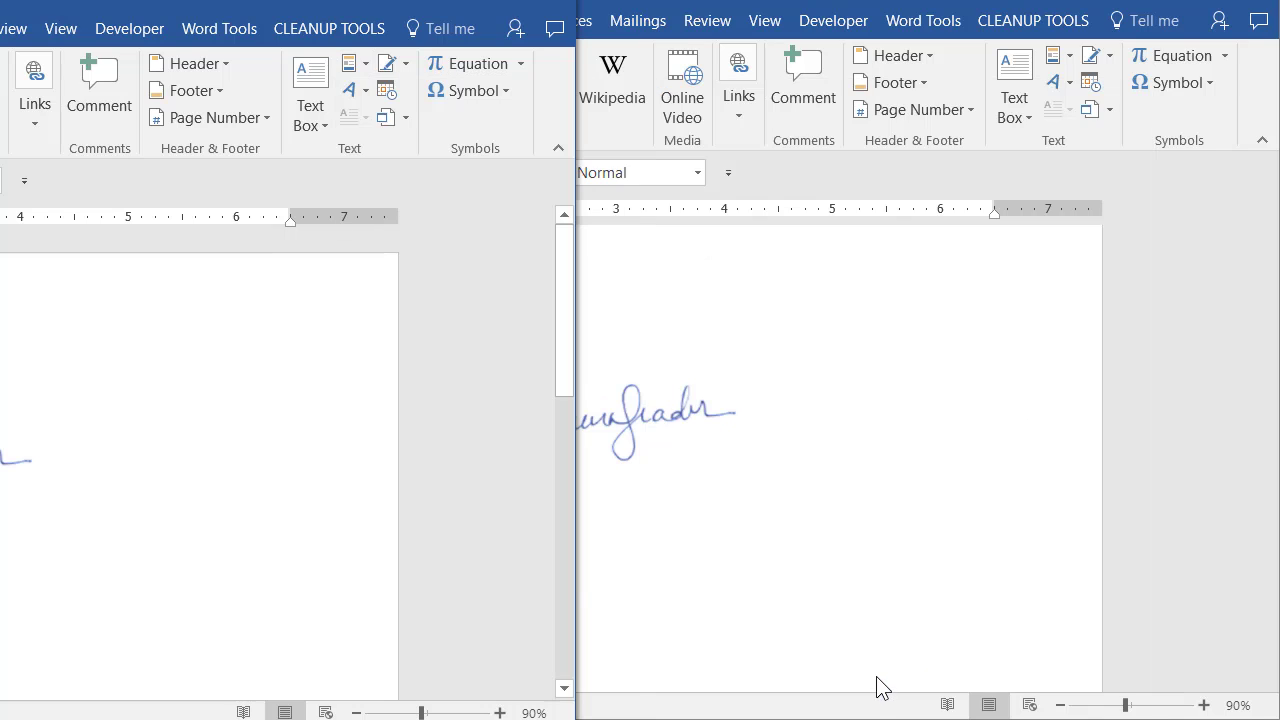
Delete the inserted signature picture from the new document.
drag(225, 4, 860, 0)
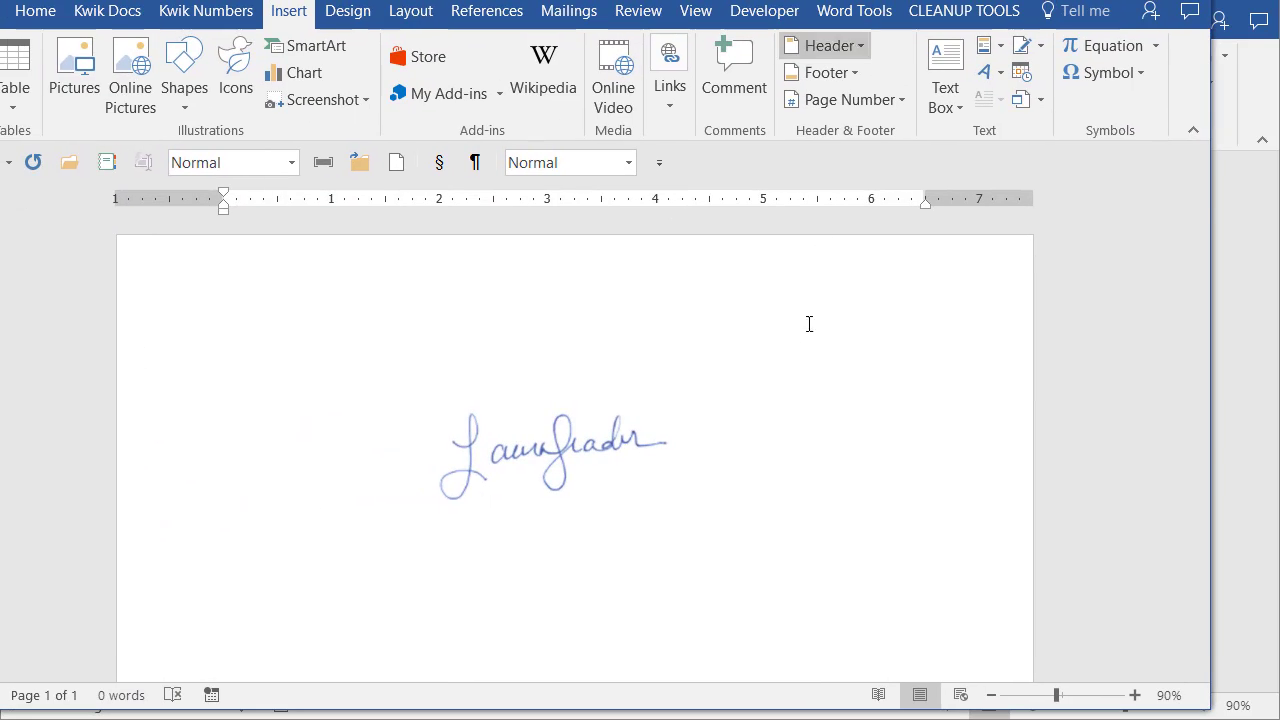
click(508, 437)
key(Delete)
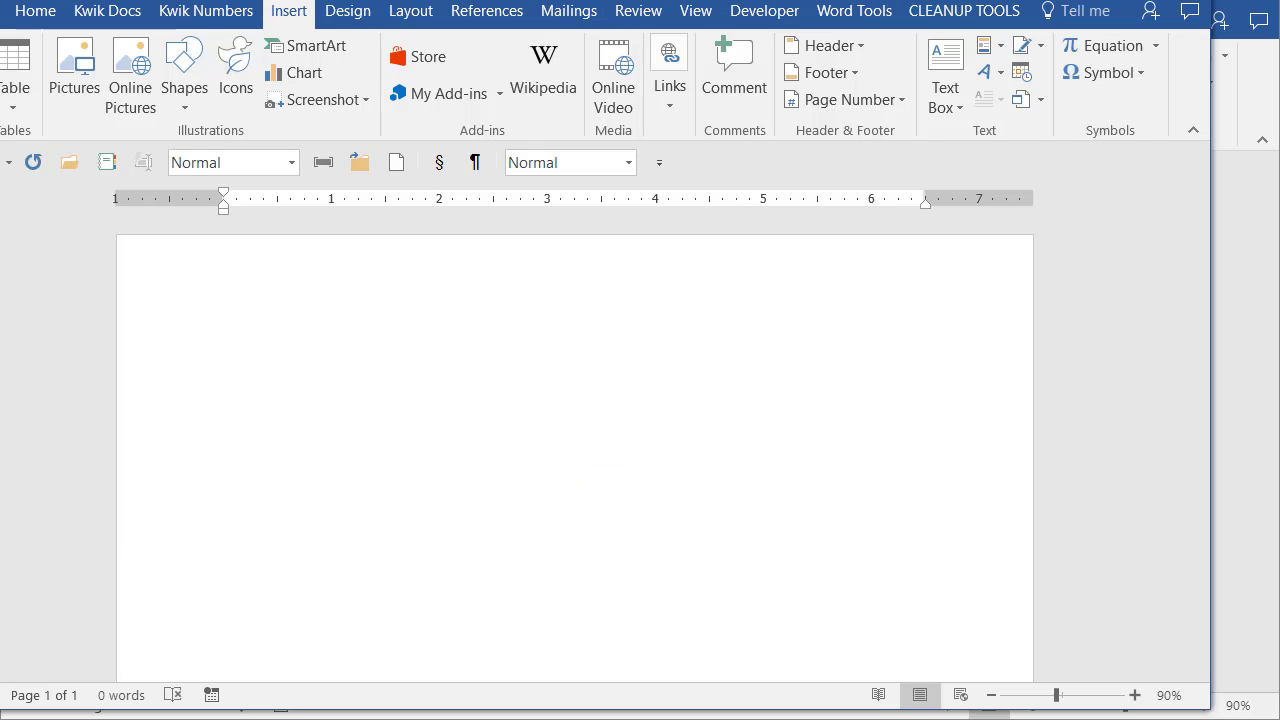
Type the start of the signer's AutoText entry name and press F3 to insert the signature.
text(laur)
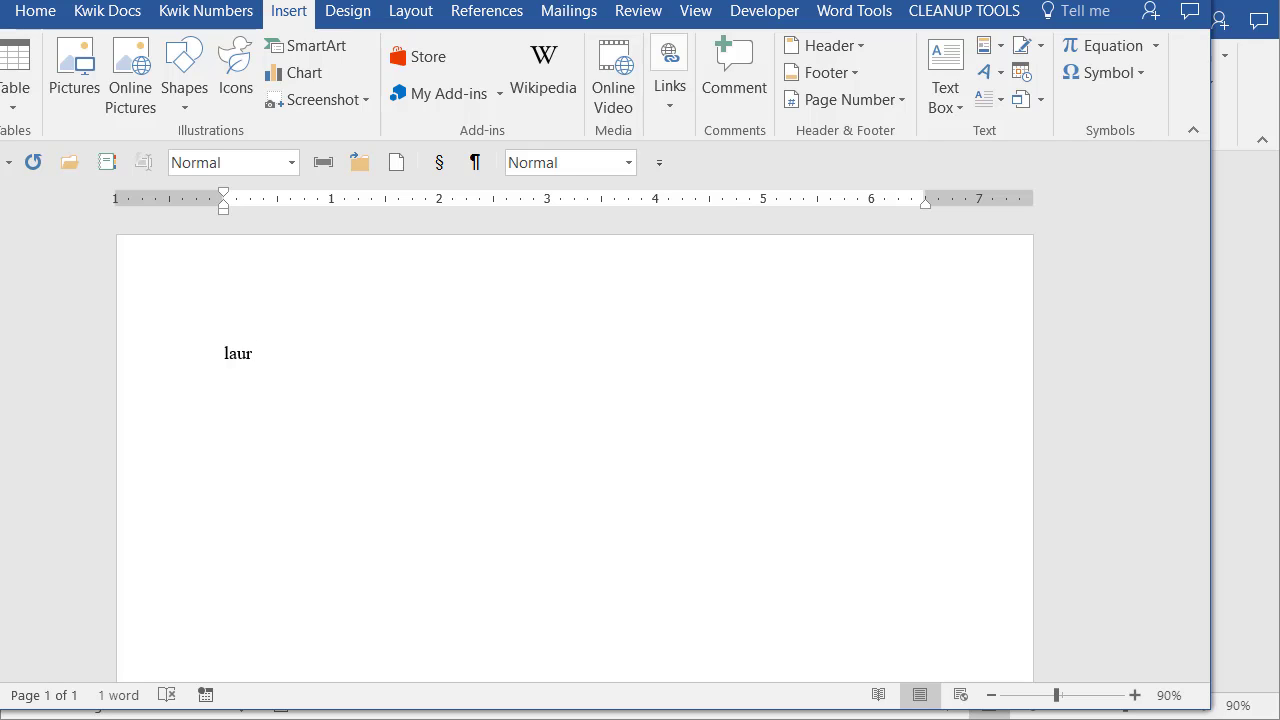
key(BackSpace)
key(BackSpace)
key(BackSpace)
key(BackSpace)
text(febr)
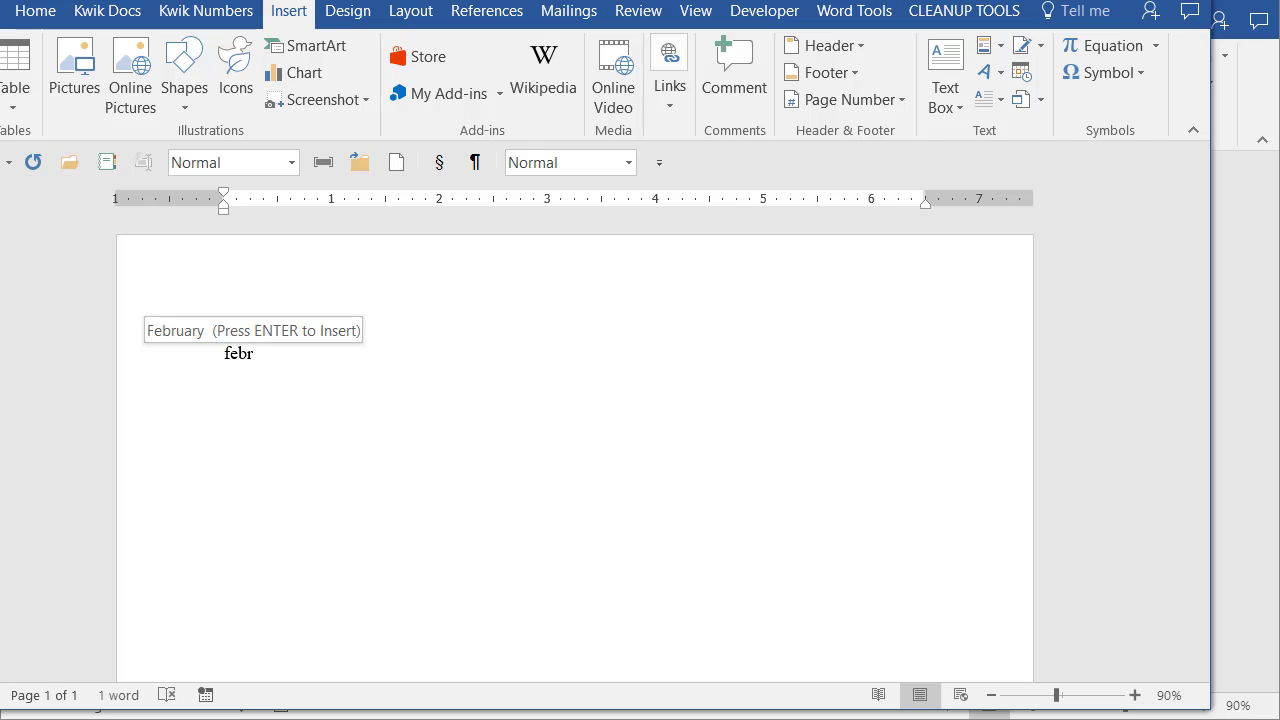
key(Return)
key(BackSpace)
key(BackSpace)
key(BackSpace)
key(BackSpace)
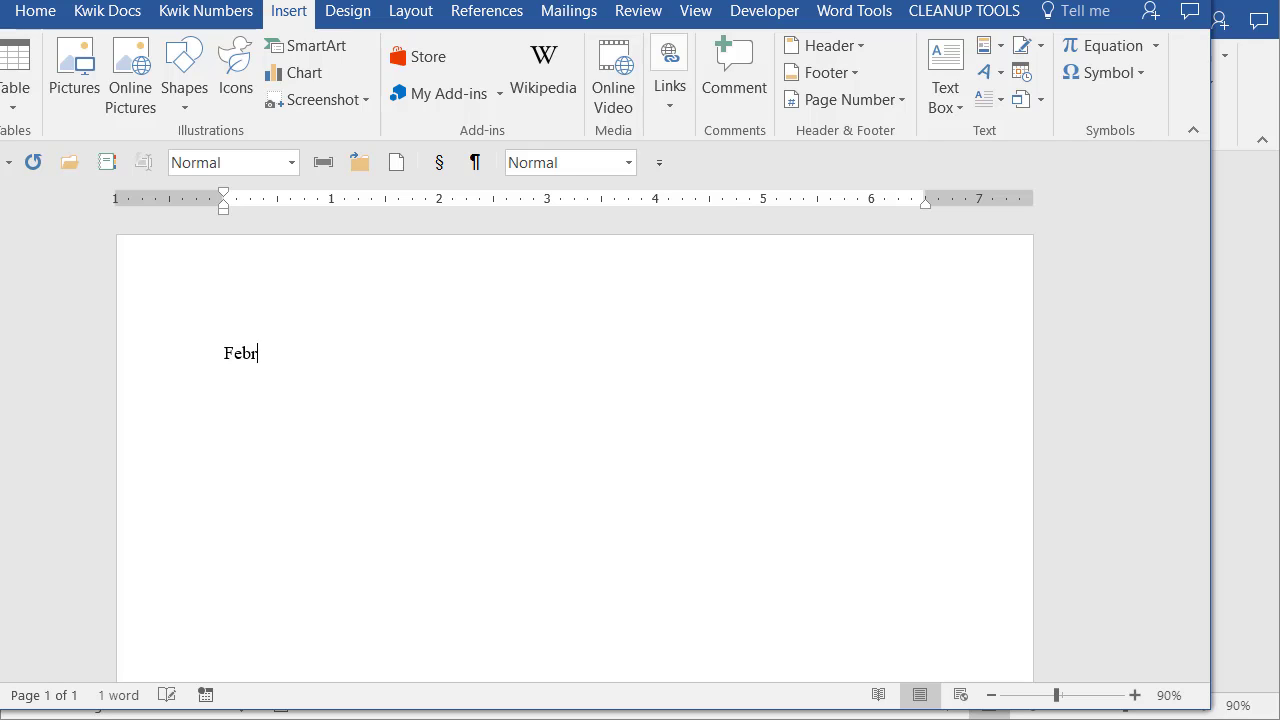
key(BackSpace)
key(BackSpace)
key(BackSpace)
key(BackSpace)
text(laura)
key(F3)
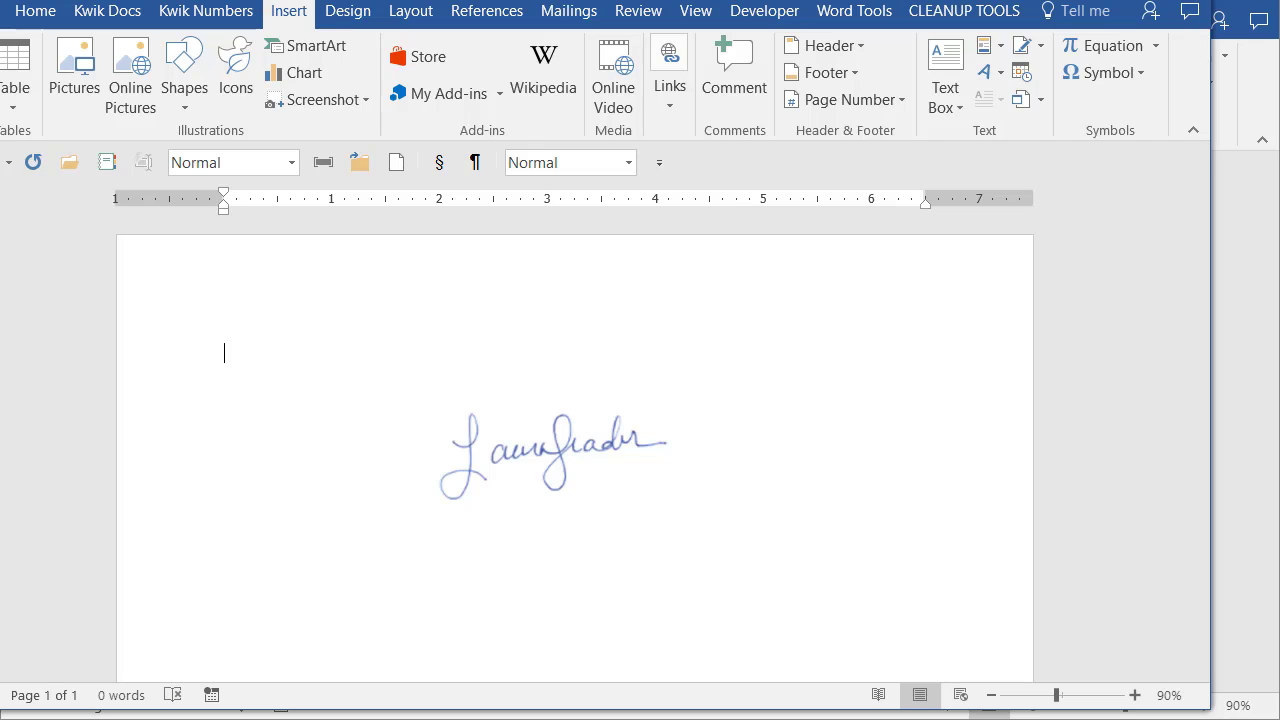
Delete the signature picture and reinsert it by typing its AutoText entry name and pressing F3.
click(548, 435)
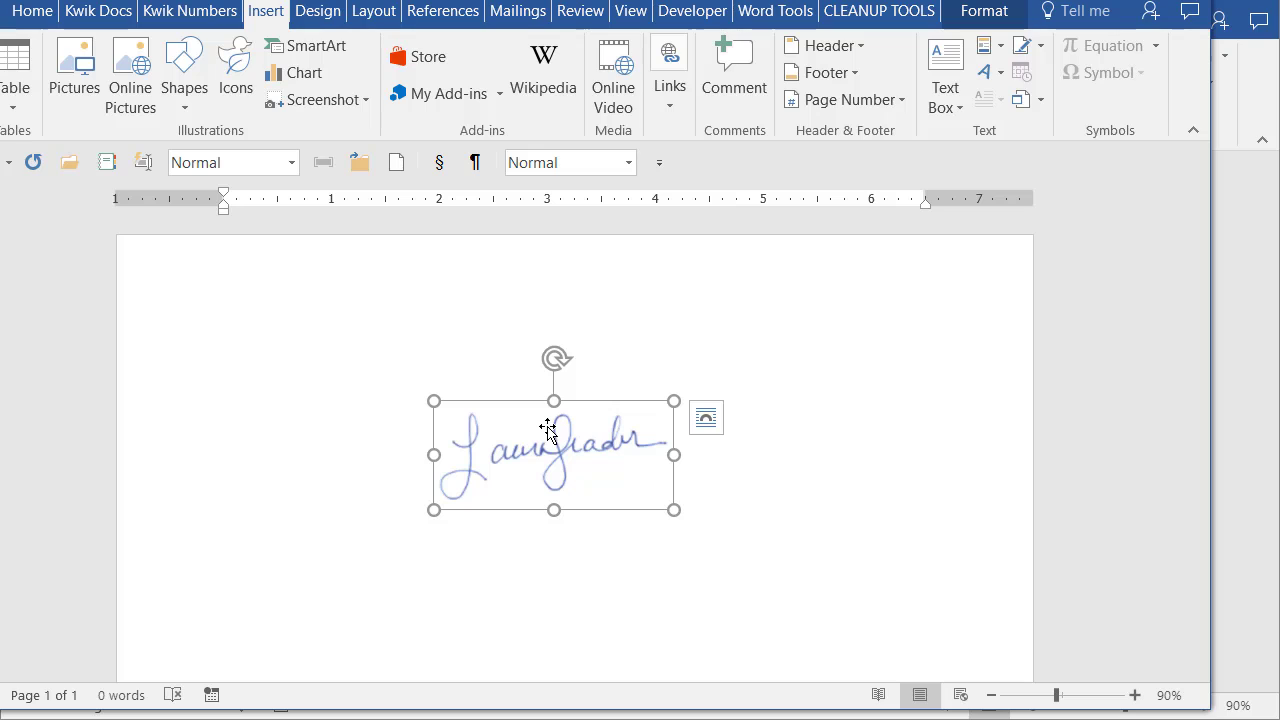
key(Delete)
text(laur)
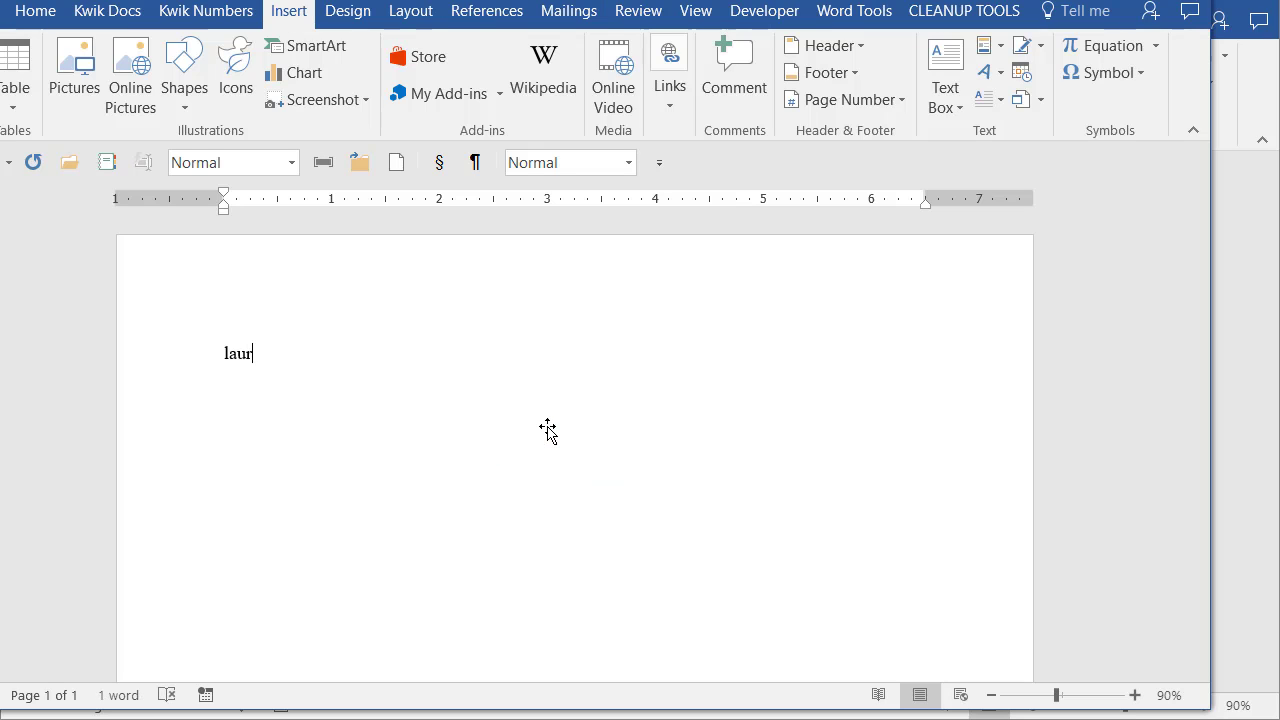
key(F3)
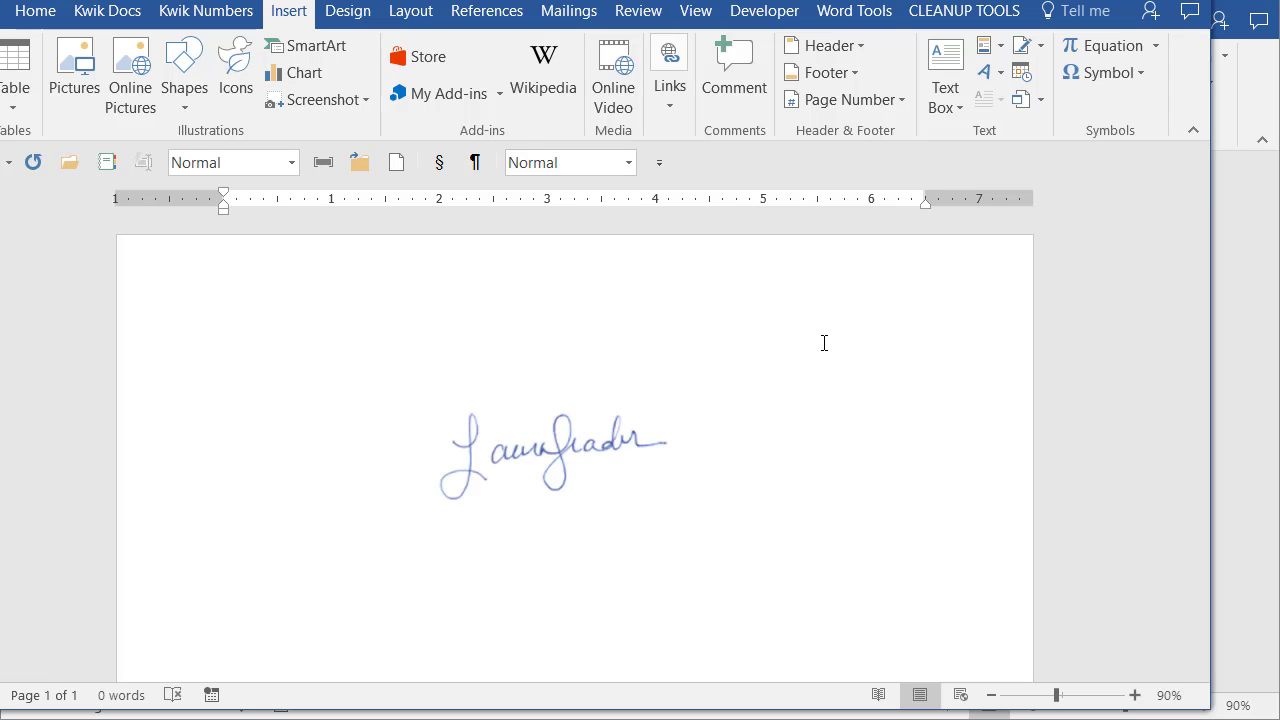
Drag the signature slightly higher and further right on the page, then deselect it.
drag(520, 455, 665, 482)
mouse_move(716, 402)
mouse_down()
mouse_move(477, 523)
mouse_move(420, 474)
mouse_move(577, 374)
mouse_up()
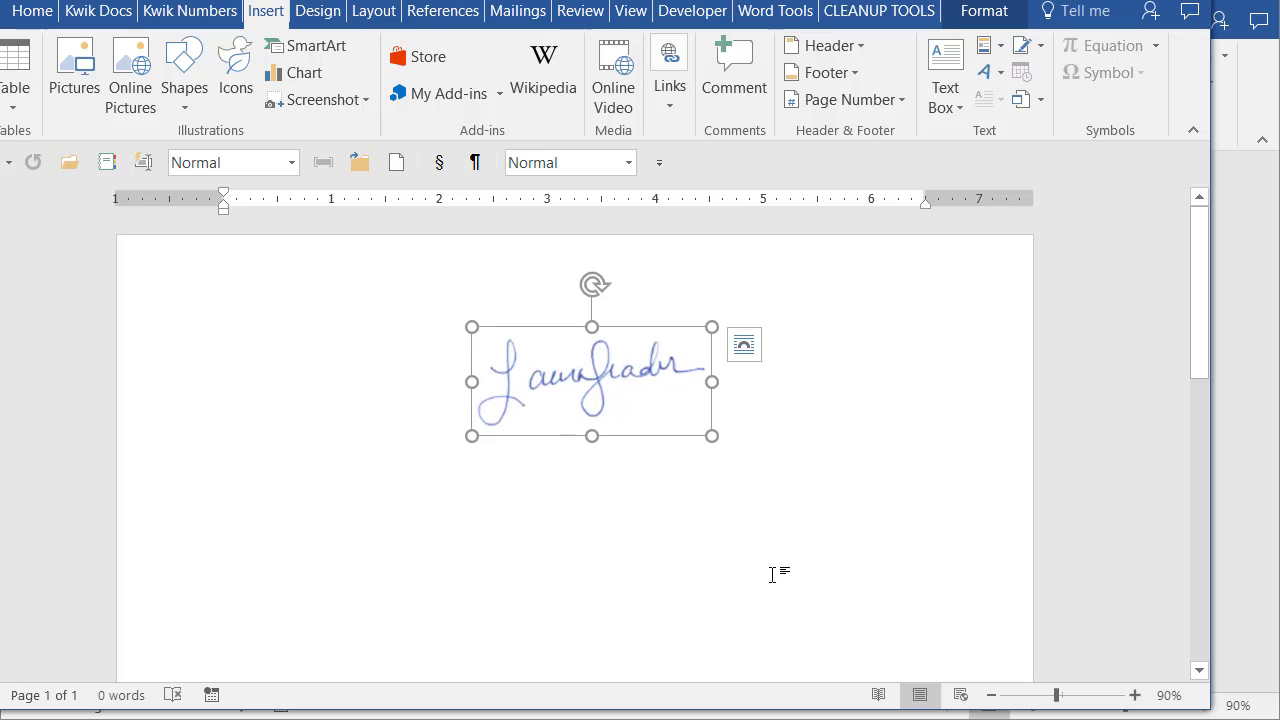
click(278, 560)
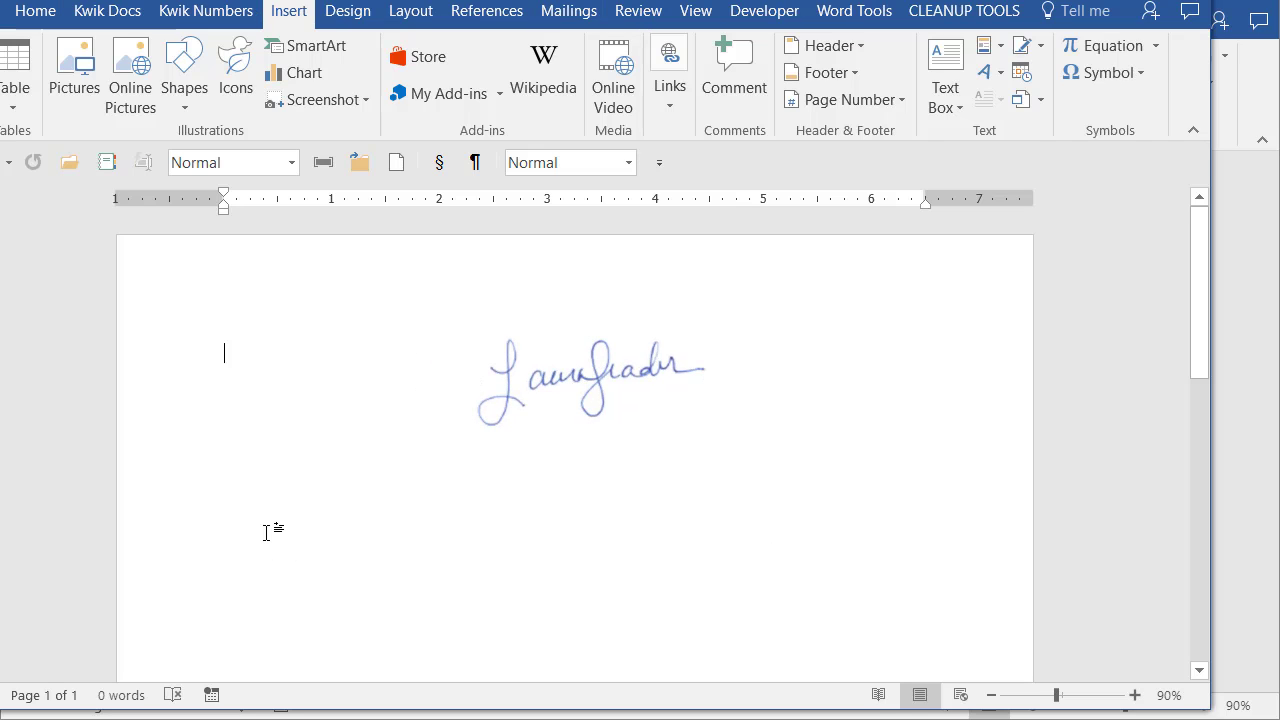
Add an empty line and move the signature to the top-left of the page.
key(Return)
key(Return)
key(Return)
key(Return)
key(Return)
key(Return)
key(Return)
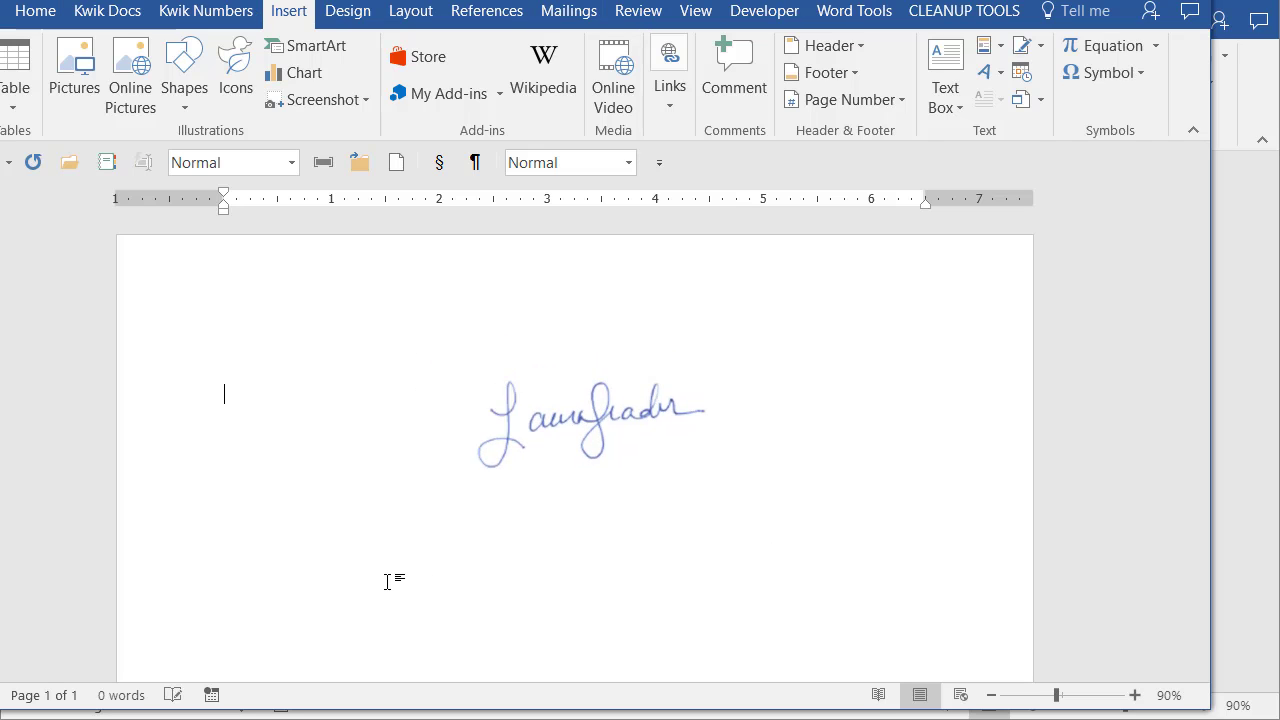
drag(520, 490, 297, 339)
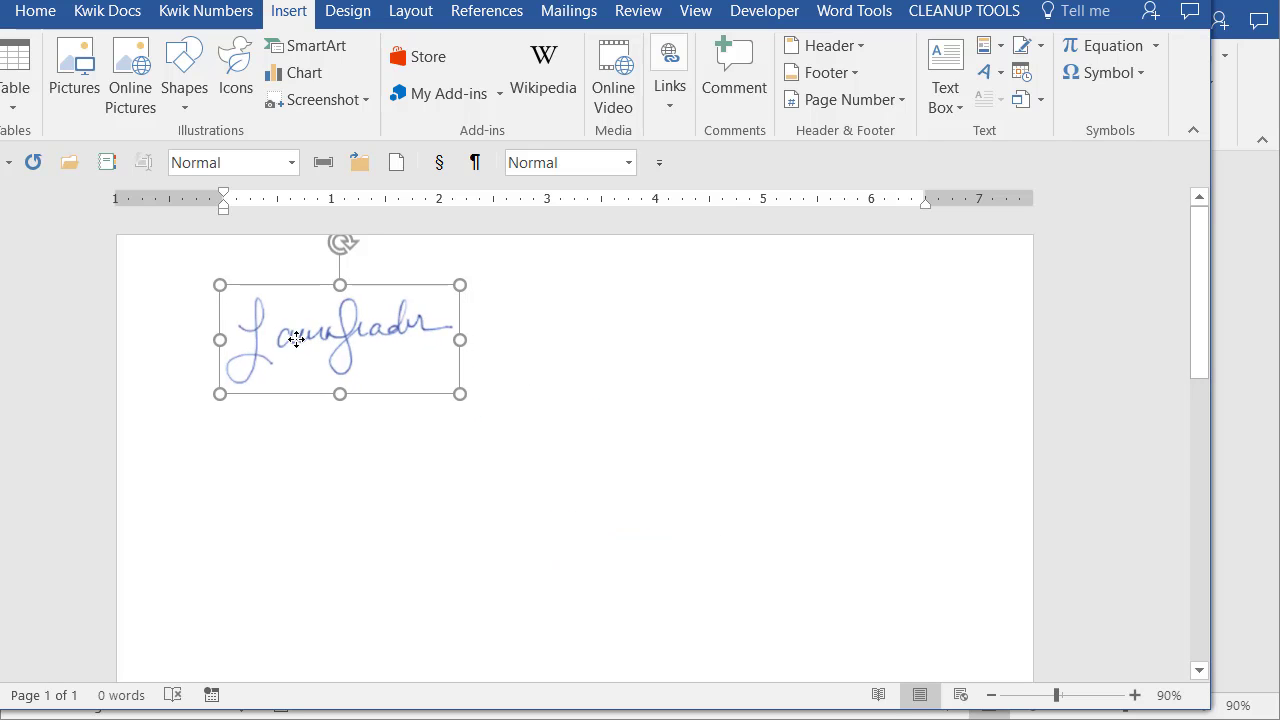
click(248, 536)
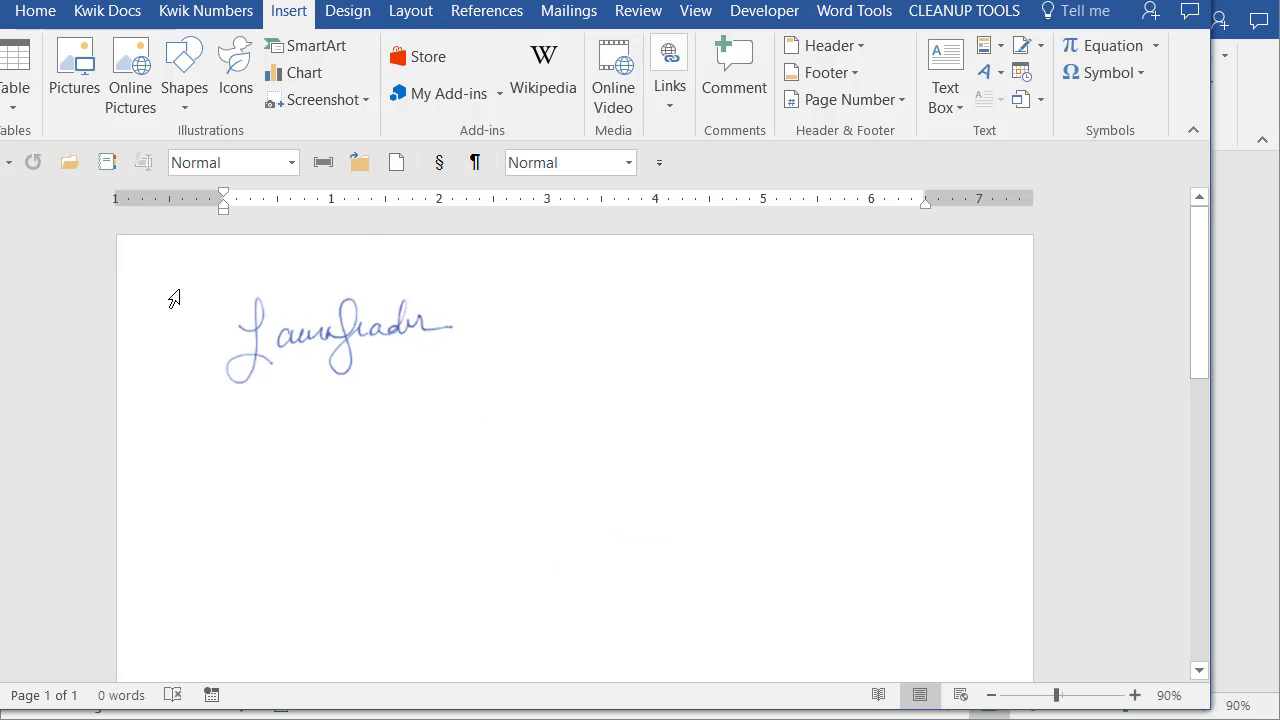
Type 'Sincerely,', an underscore signature line and the signer's printed name, then place the signature on the line.
text(Sincere)
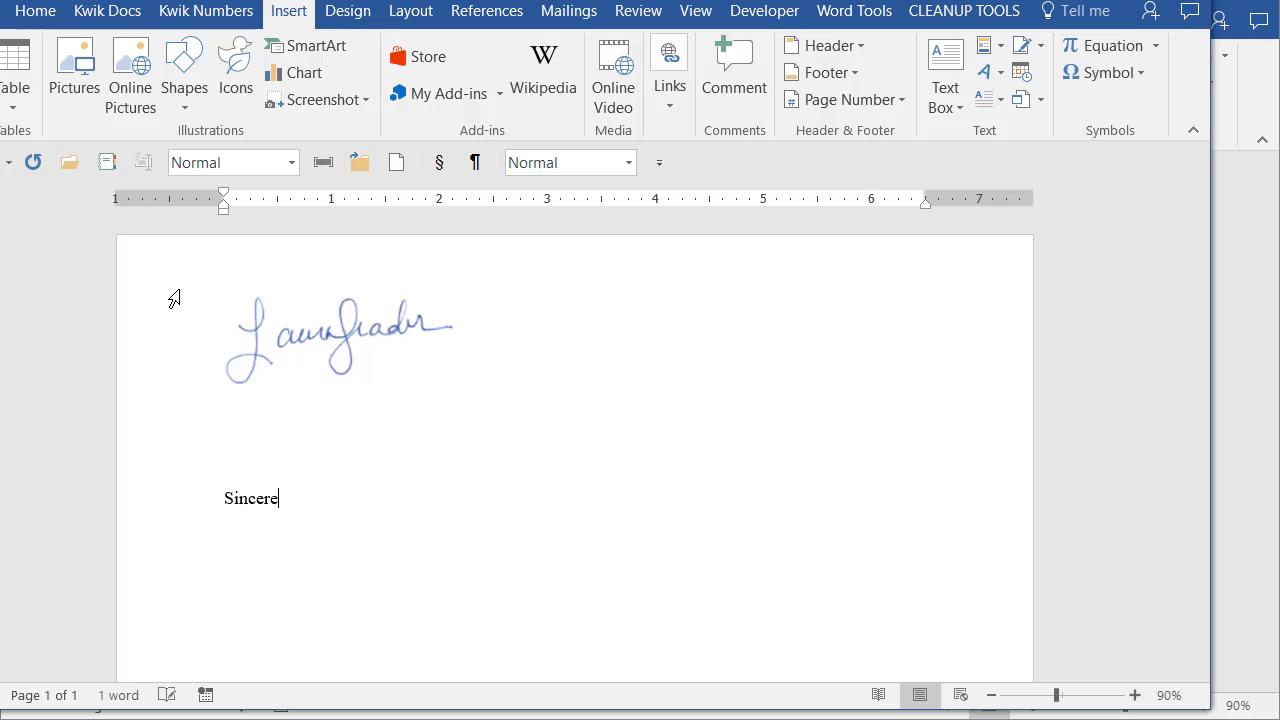
text(ly,)
key(Return)
key(Return)
key(Return)
key(Return)
text(_____________________________________)
key(Return)
text(Laura L. Leader)
mouse_move(343, 325)
mouse_down()
mouse_move(371, 551)
mouse_move(363, 476)
mouse_move(333, 531)
mouse_up()
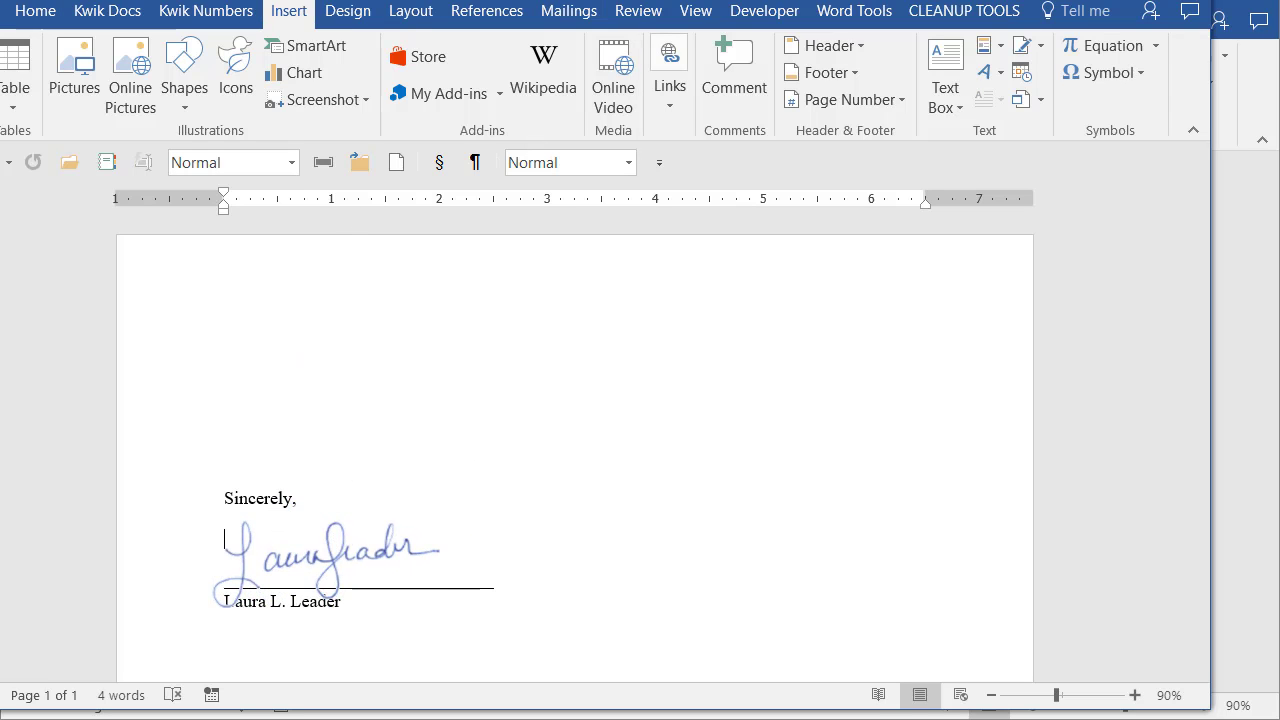